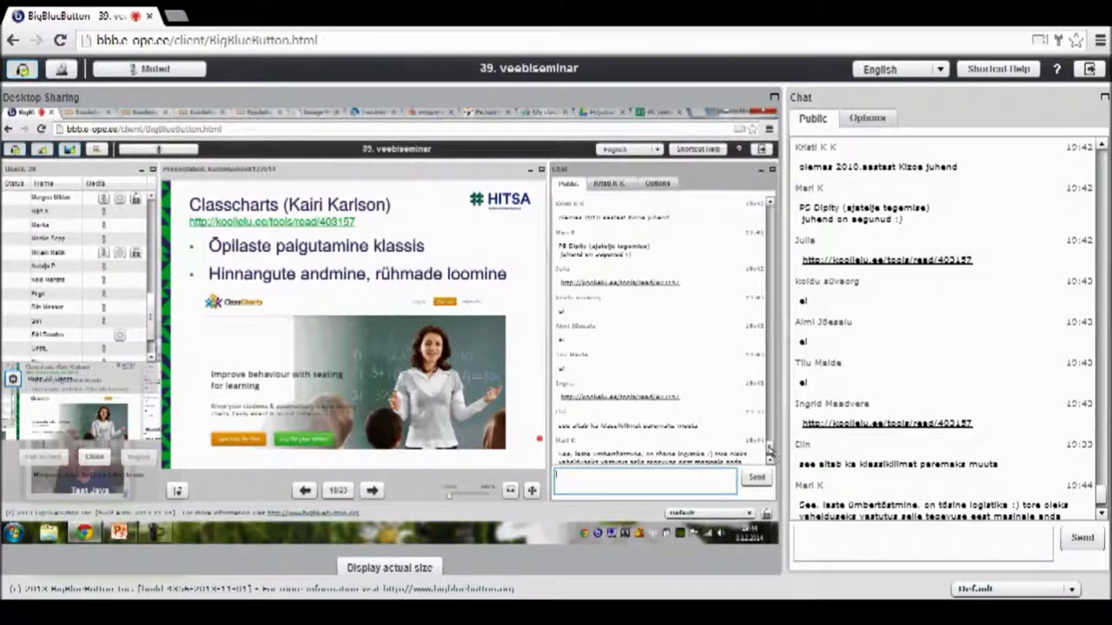
- Scroll the Public chat panel down to show the newest chat messages
{"action": "left_click", "coordinate": [770, 456]}
- Set the sign-up form title to Dr and step through the school name and email fields
{"action": "left_click", "coordinate": [769, 456]}
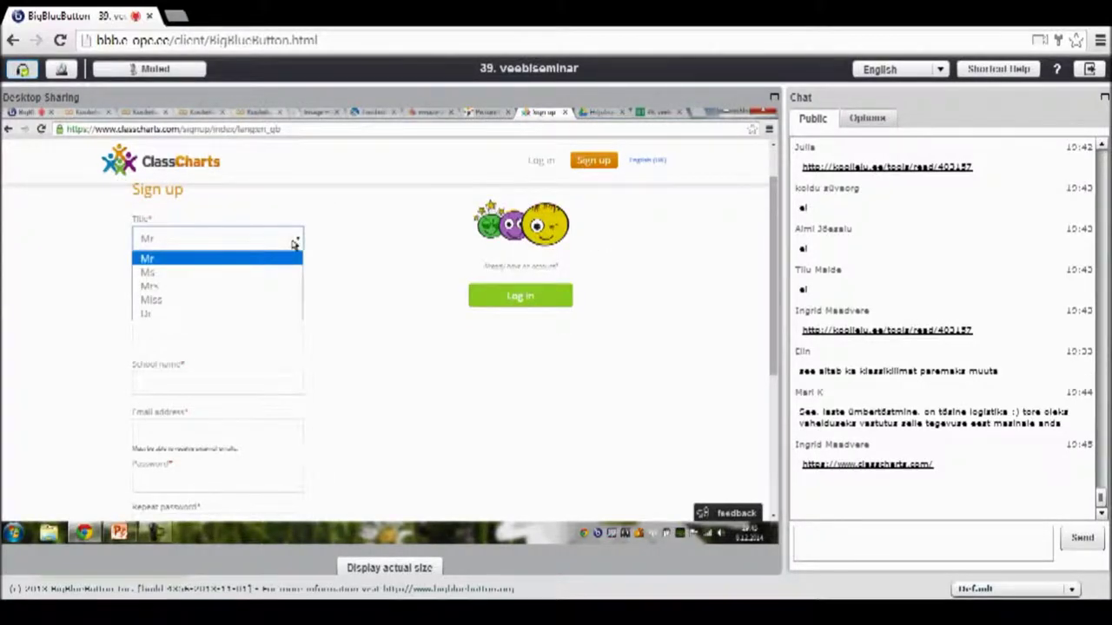
{"action": "left_click", "coordinate": [172, 313]}
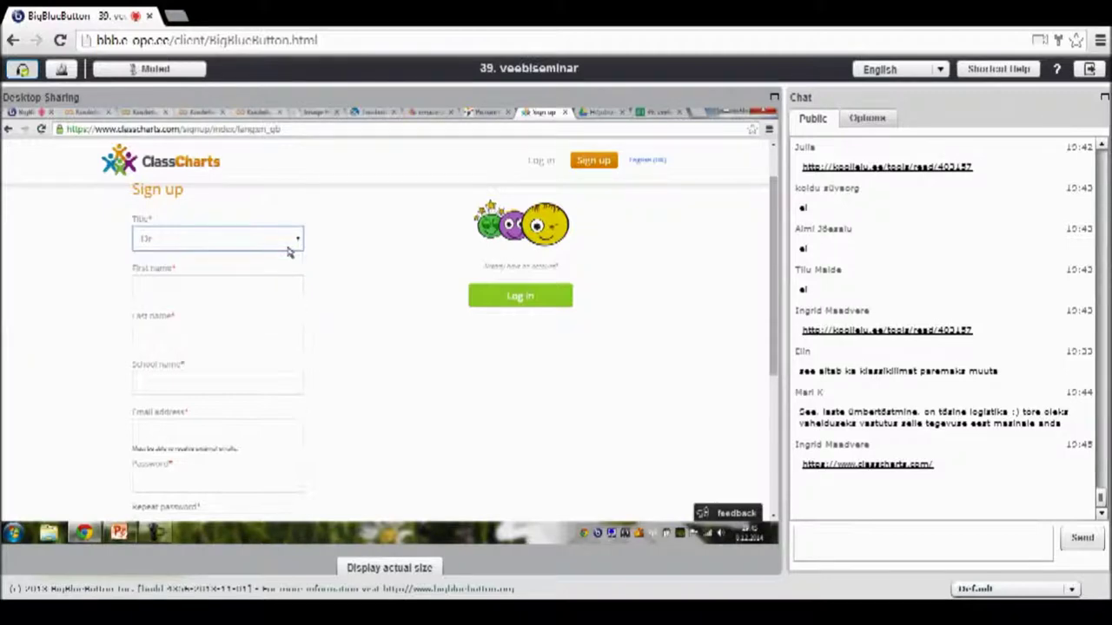
{"action": "left_click", "coordinate": [252, 297]}
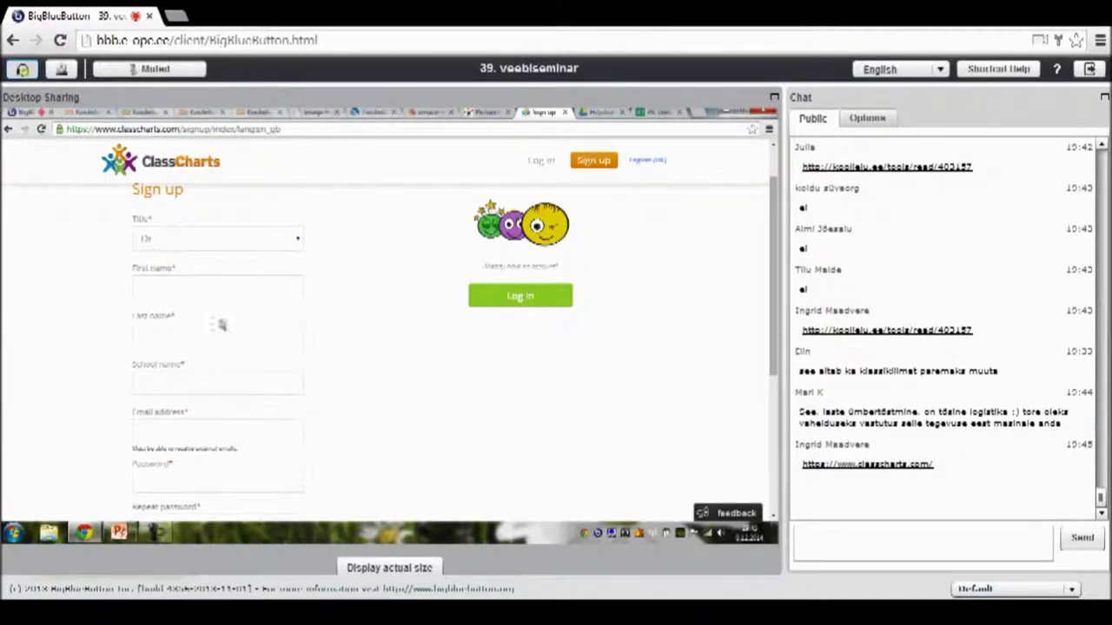
{"action": "left_click", "coordinate": [185, 382]}
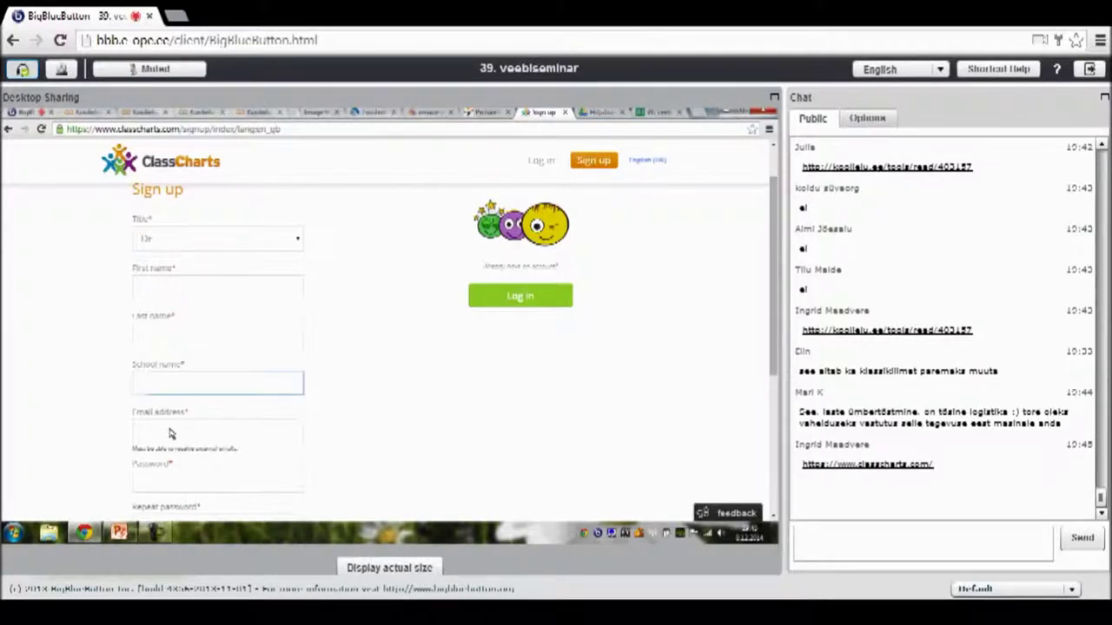
{"action": "key", "text": "Tab"}
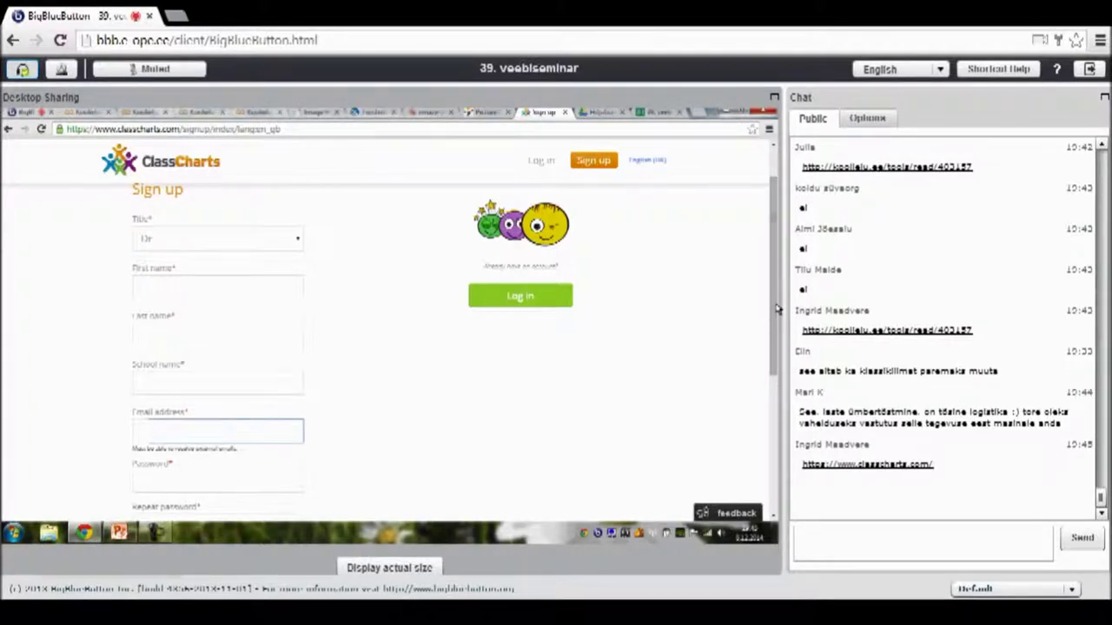
- Keep English (UK) as the interface language and bring up the Log in choices
{"action": "left_click_drag", "start_coordinate": [778, 330], "coordinate": [780, 433]}
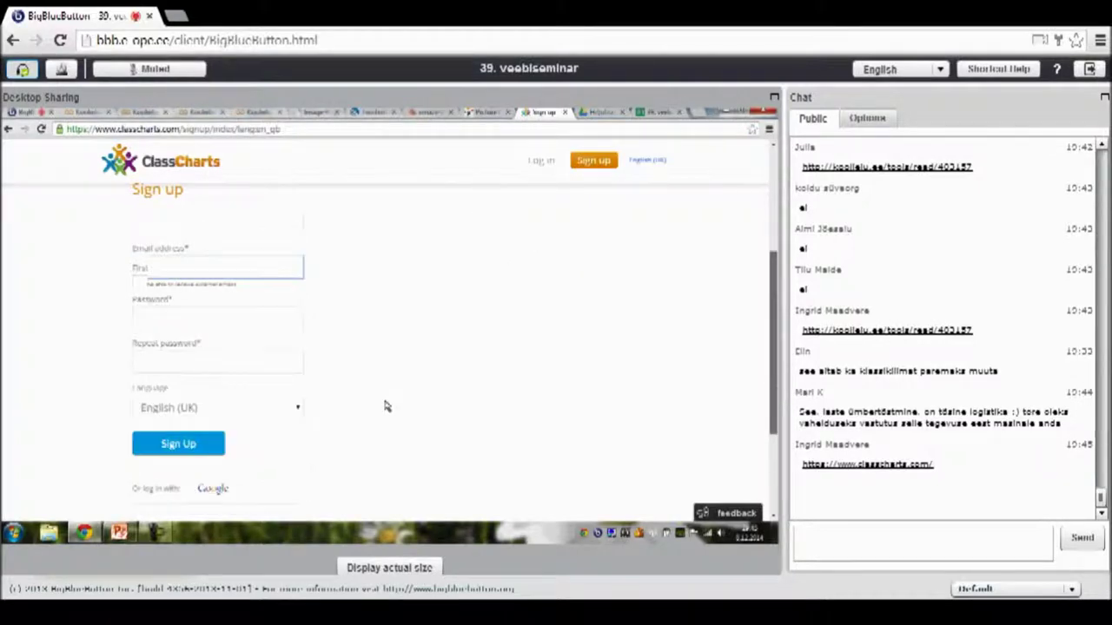
{"action": "left_click", "coordinate": [298, 412]}
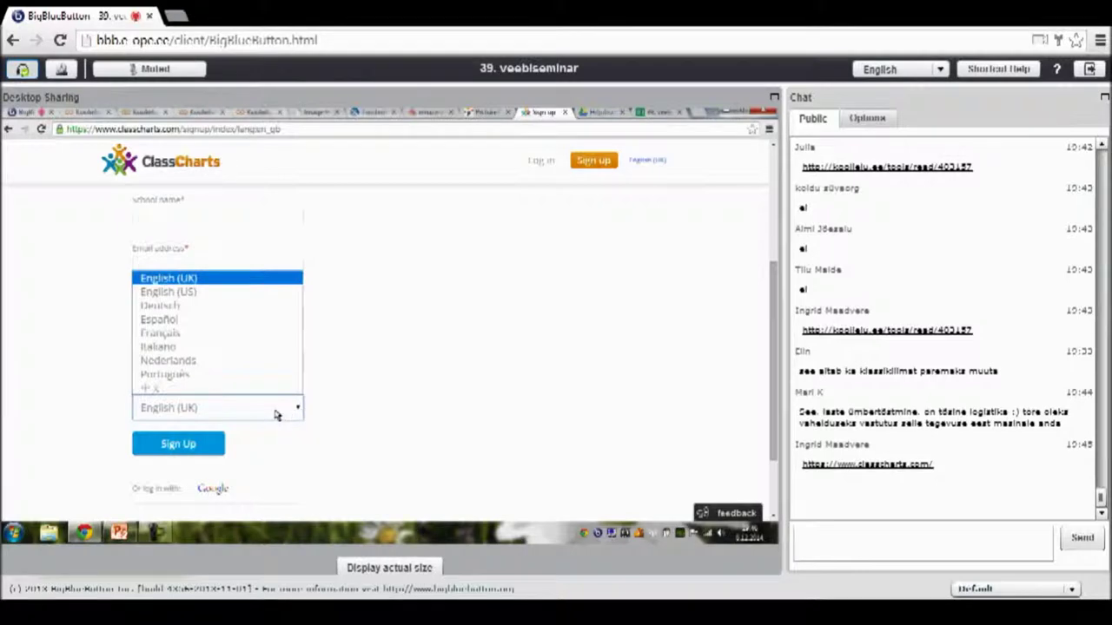
{"action": "left_click", "coordinate": [274, 415]}
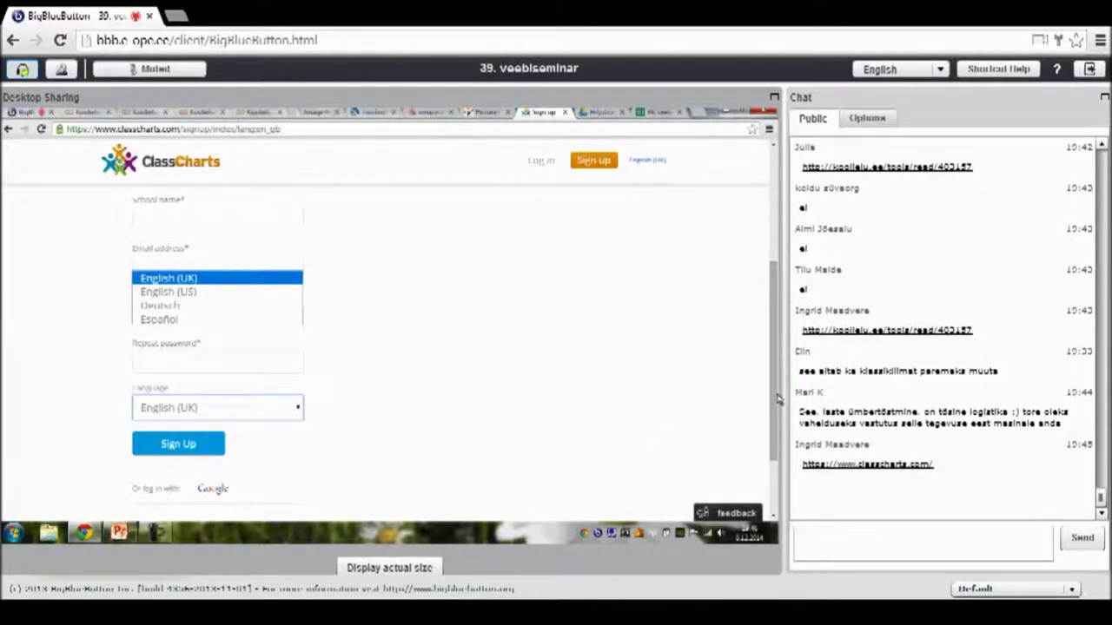
{"action": "scroll", "coordinate": [211, 390], "scroll_direction": "down", "scroll_amount": 2}
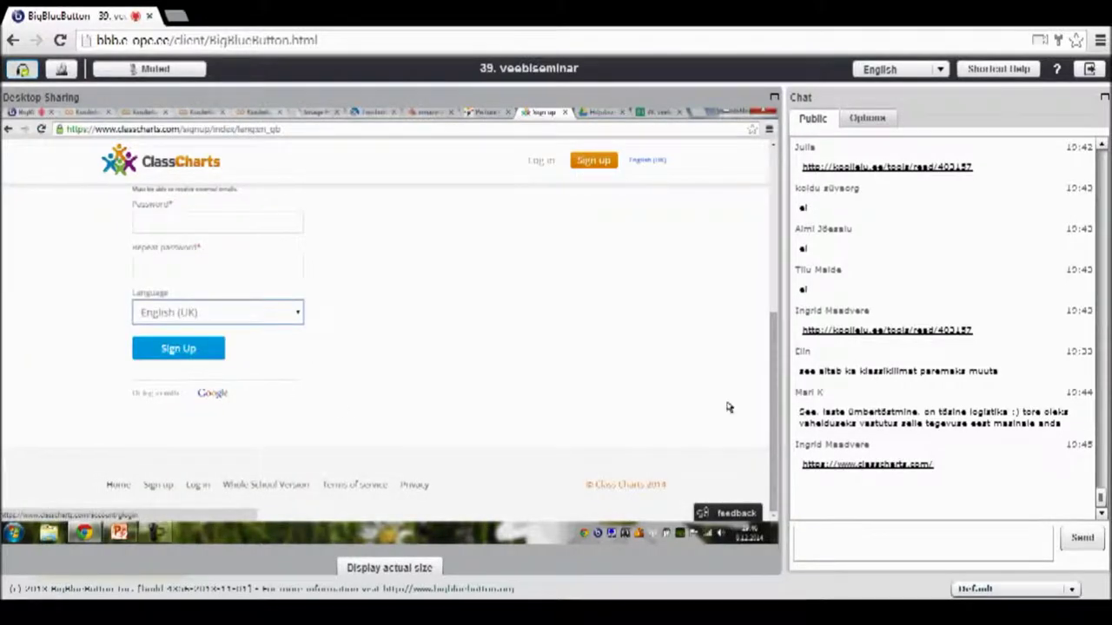
{"action": "left_click_drag", "start_coordinate": [779, 415], "coordinate": [777, 278]}
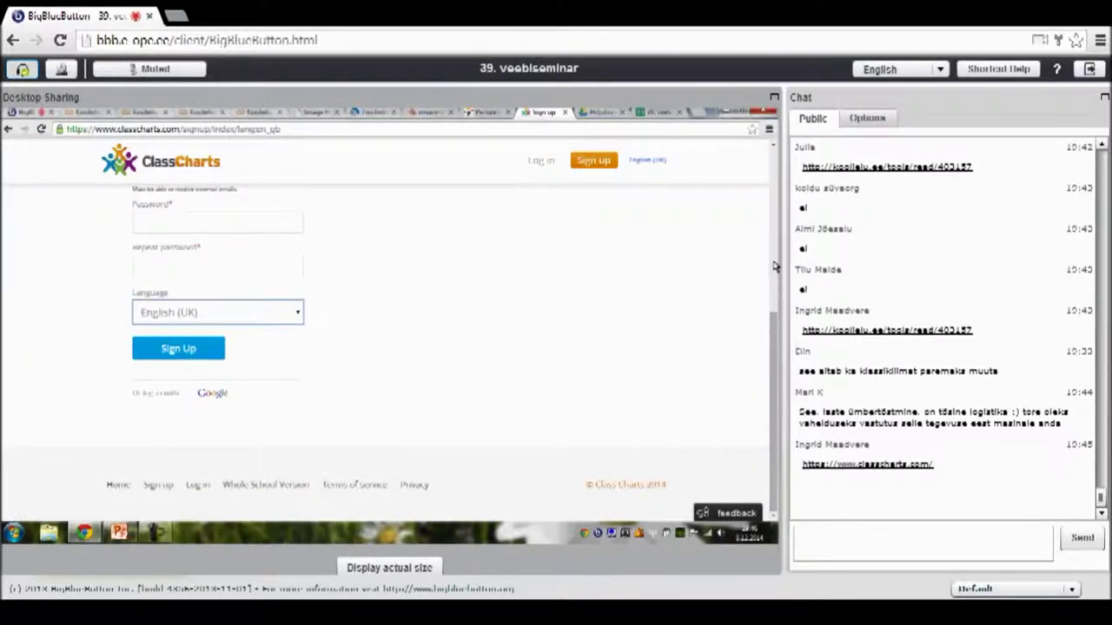
{"action": "scroll", "coordinate": [538, 174], "scroll_direction": "up", "scroll_amount": 1}
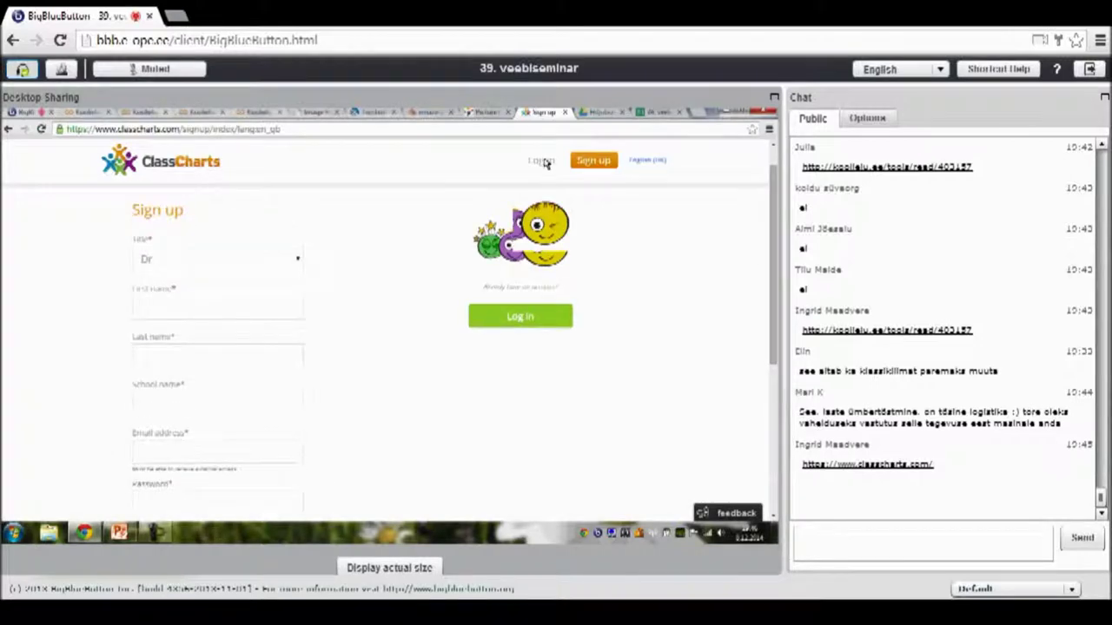
{"action": "mouse_move", "coordinate": [545, 163]}
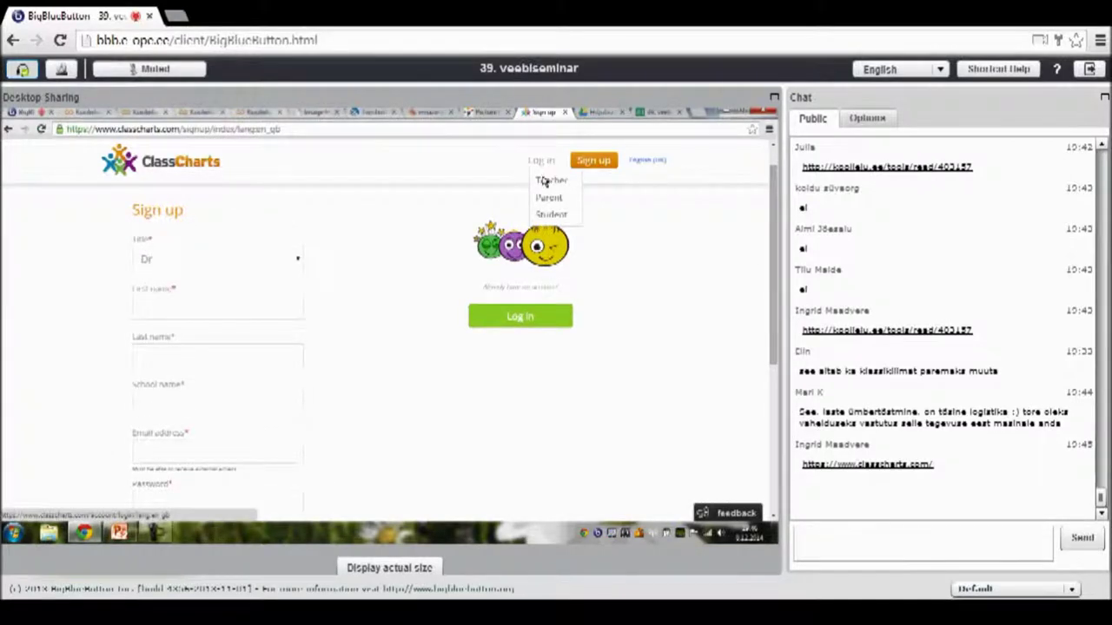
- Log in as a teacher with the saved email and the account password, declining to save it
{"action": "left_click", "coordinate": [545, 180]}
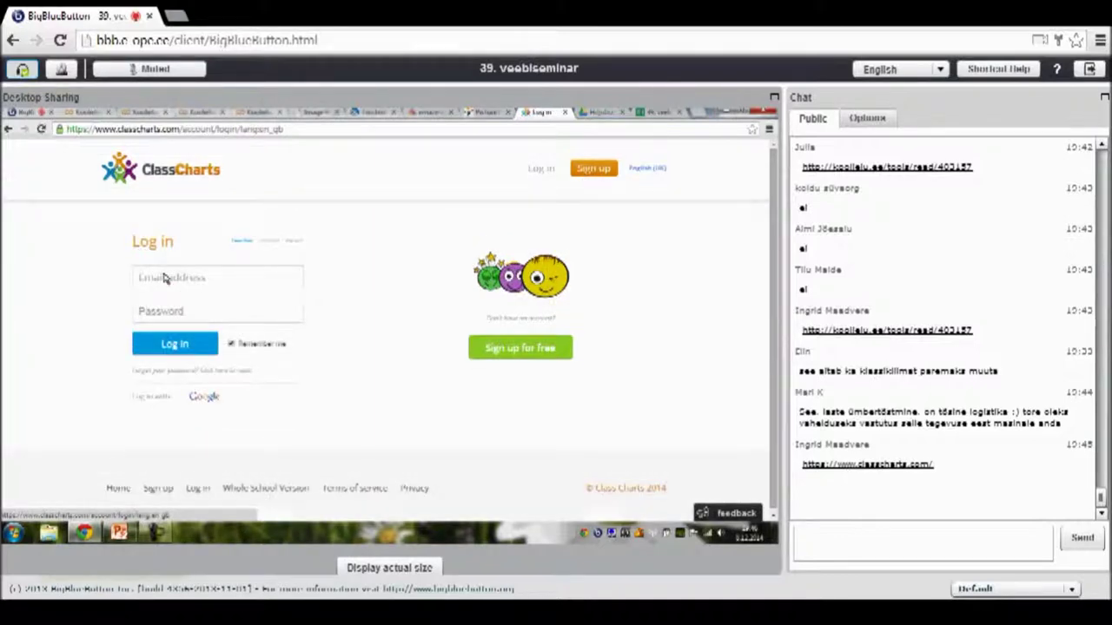
{"action": "left_click", "coordinate": [165, 278]}
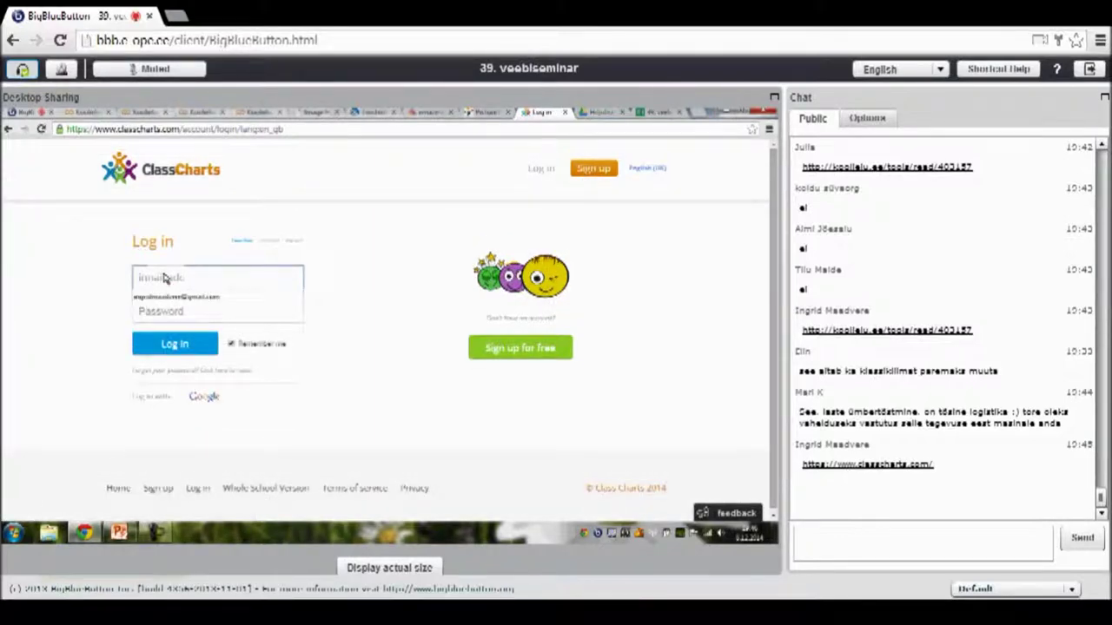
{"action": "type", "text": "ing"}
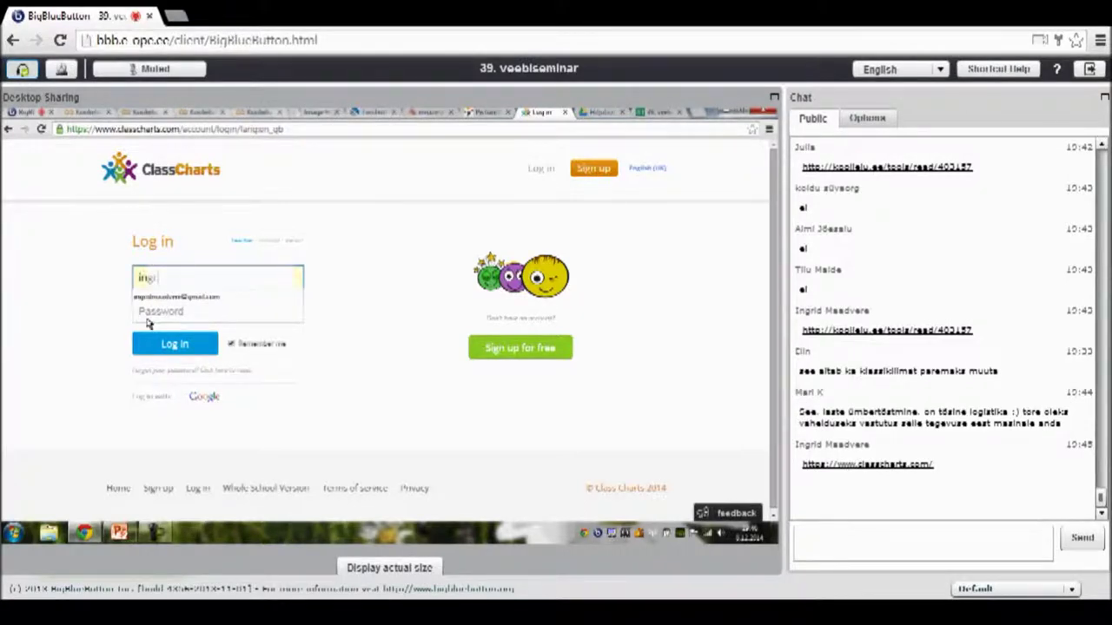
{"action": "key", "text": "Down"}
{"action": "key", "text": "Tab"}
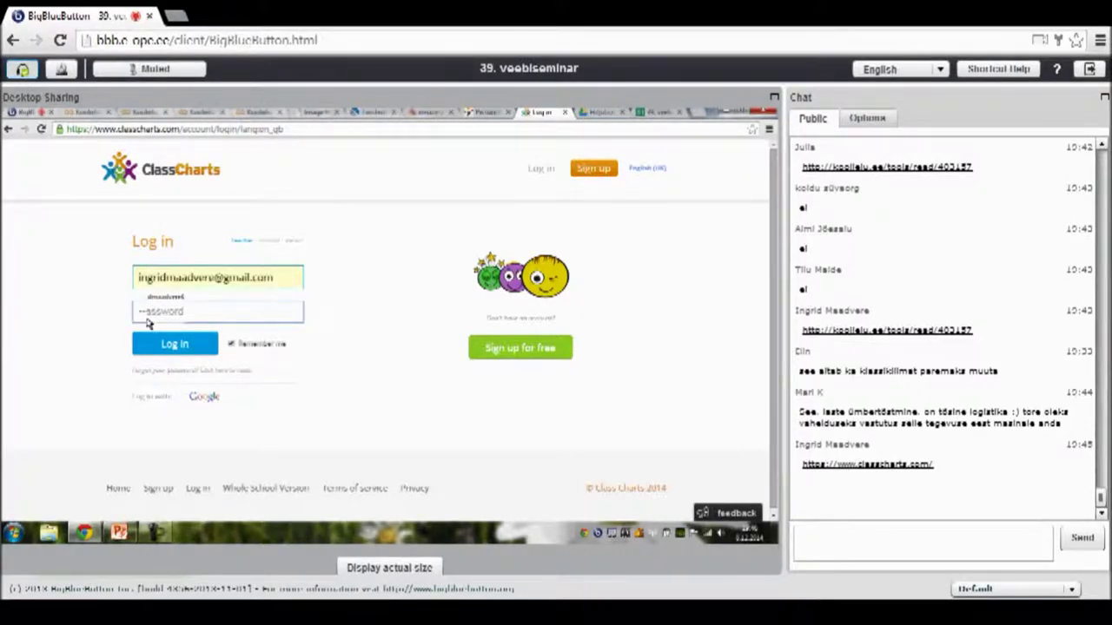
{"action": "type", "text": "********"}
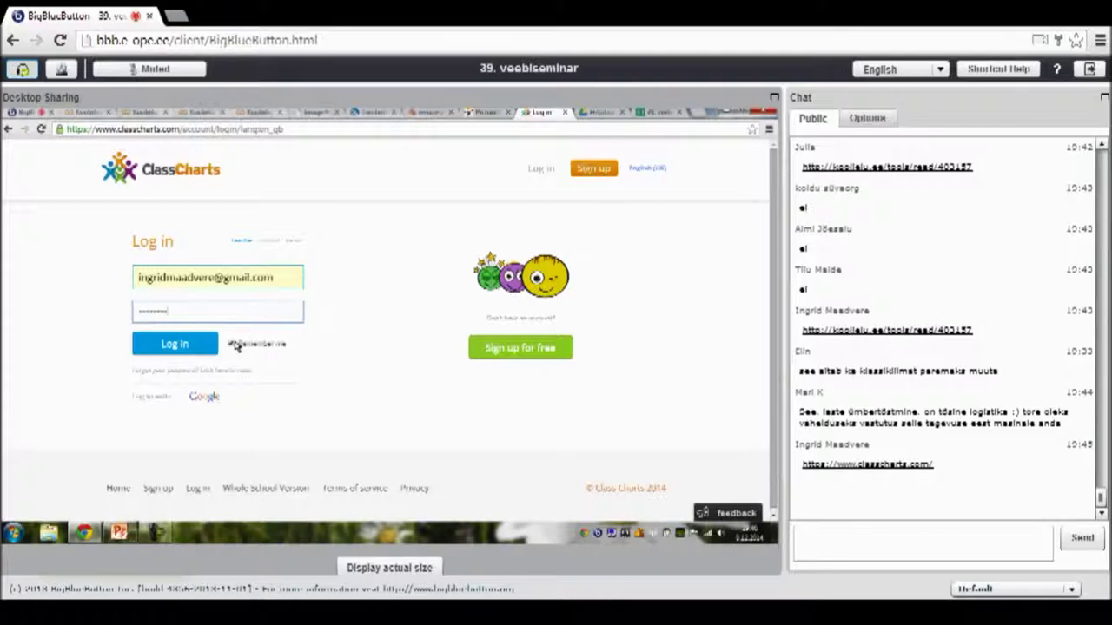
{"action": "left_click", "coordinate": [187, 346]}
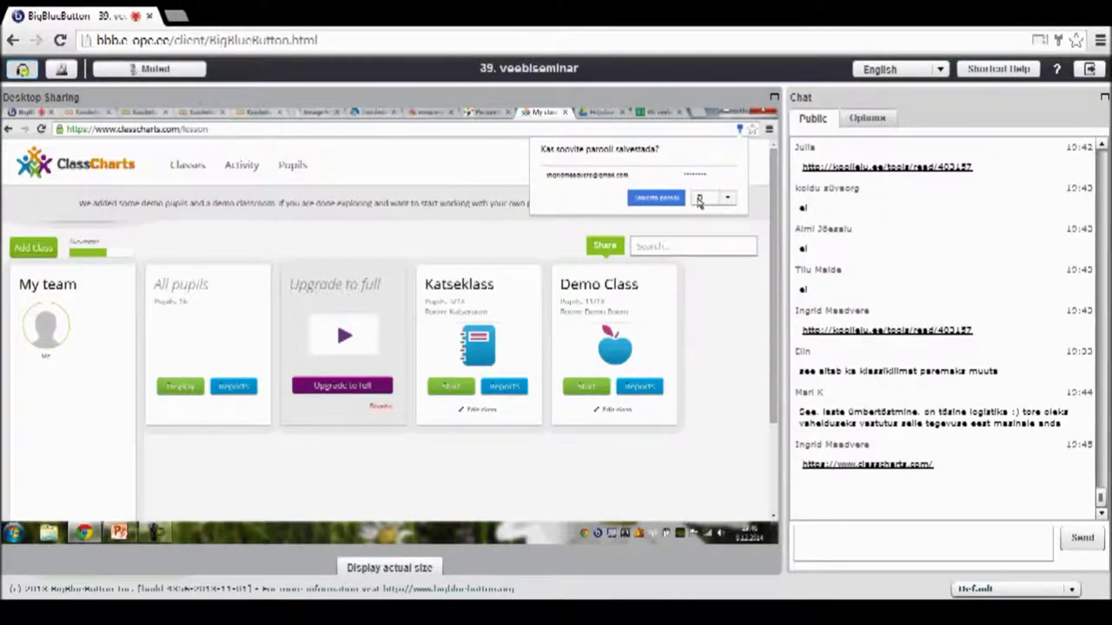
{"action": "left_click", "coordinate": [699, 199]}
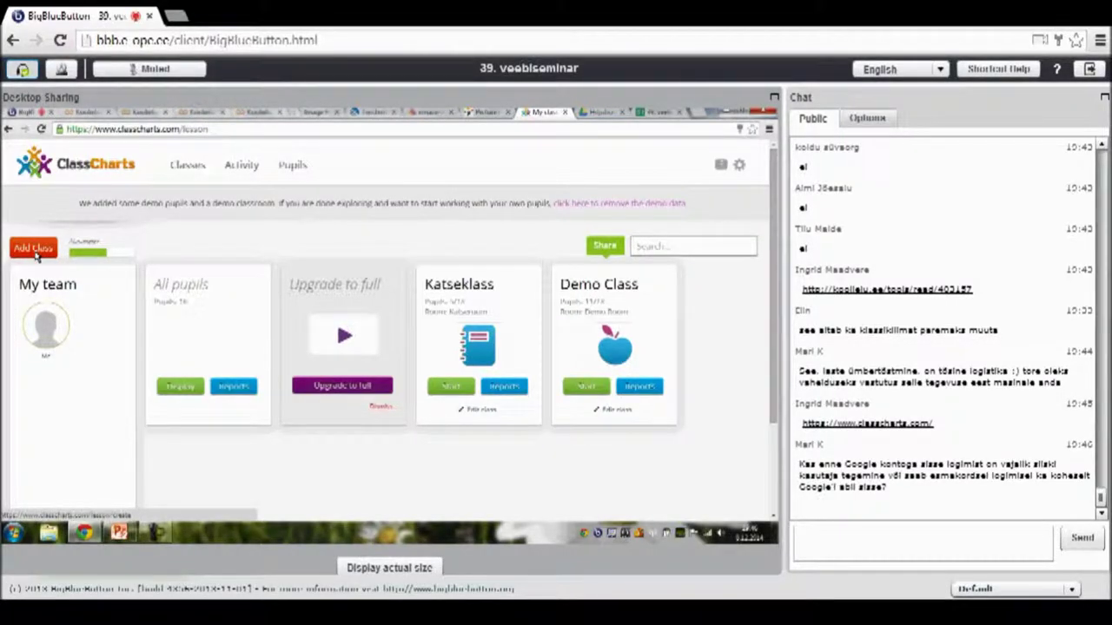
- Start a new class and add one pupil to it by full name
{"action": "left_click", "coordinate": [35, 250]}
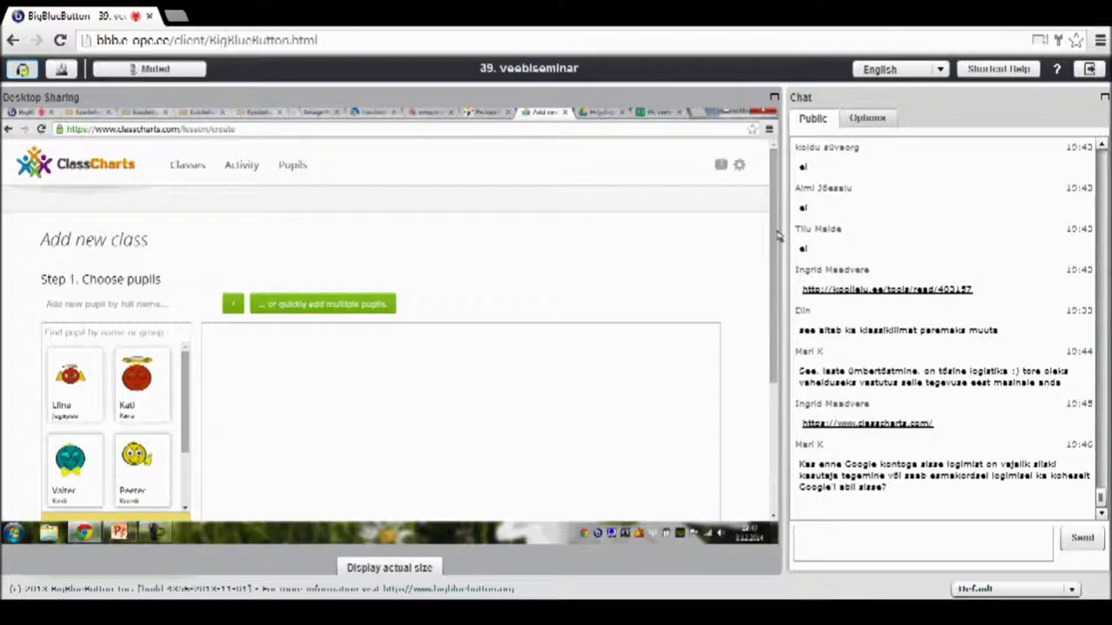
{"action": "scroll", "coordinate": [779, 280], "scroll_direction": "down", "scroll_amount": 3}
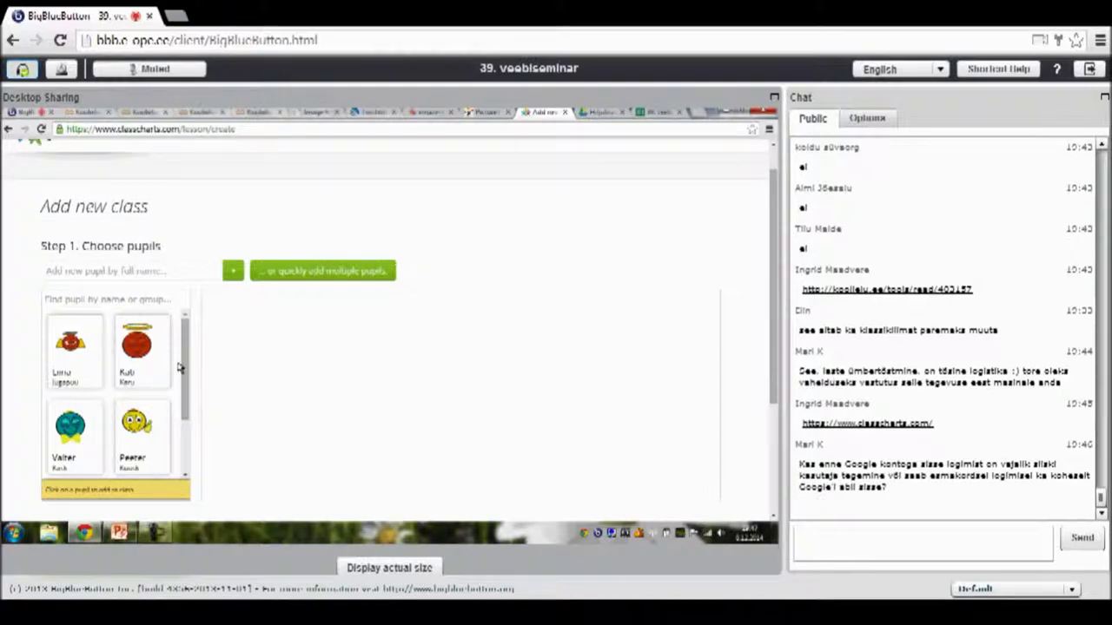
{"action": "left_click", "coordinate": [135, 273]}
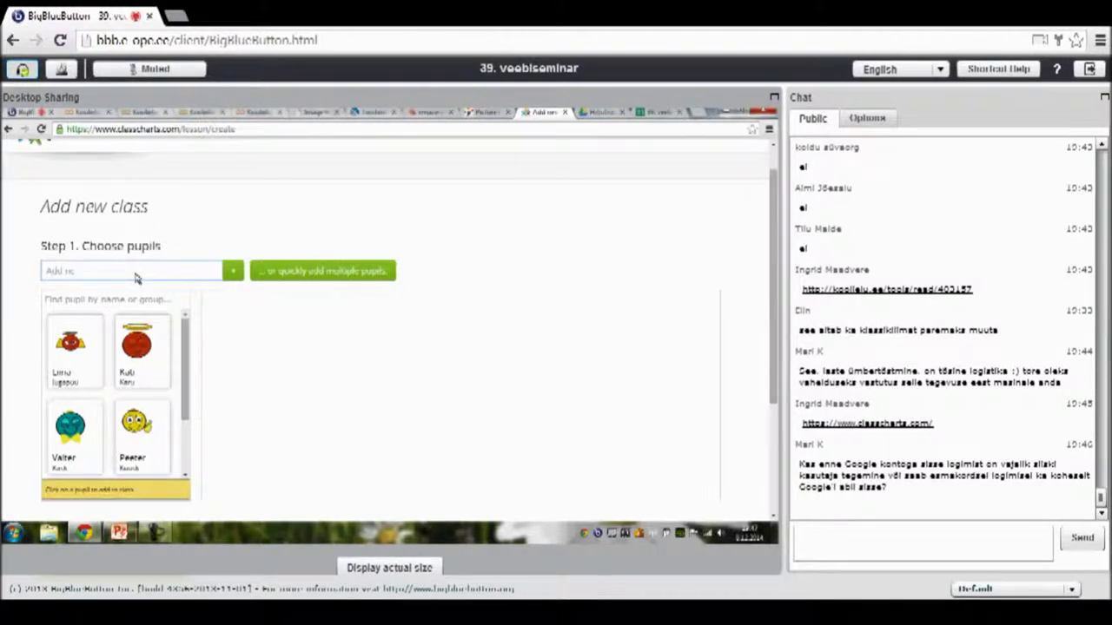
{"action": "left_click", "coordinate": [234, 273]}
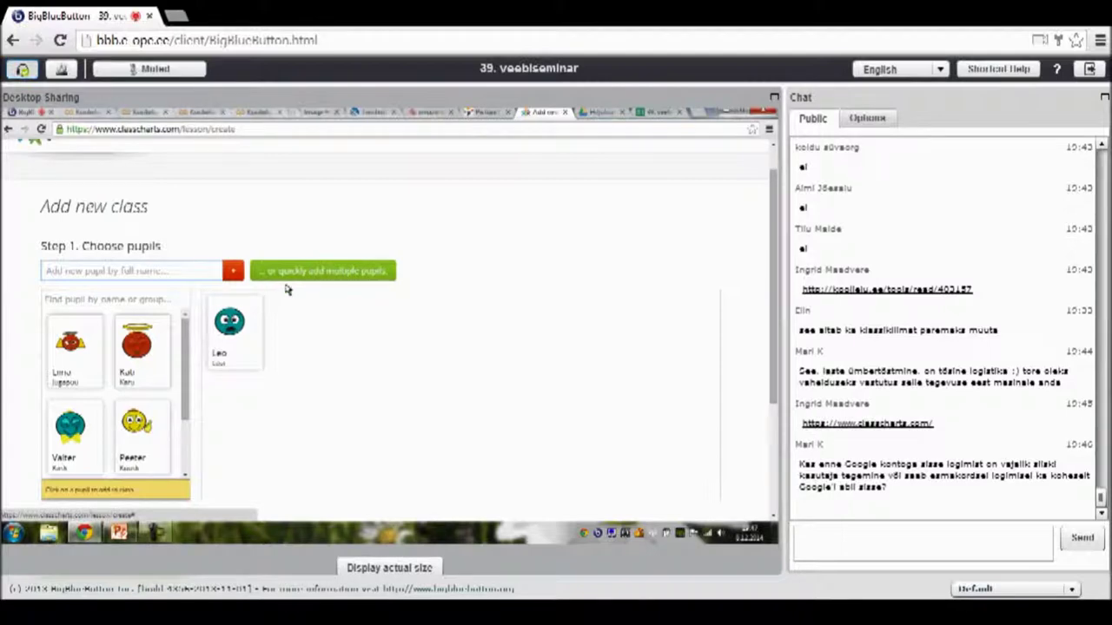
{"action": "left_click", "coordinate": [323, 274]}
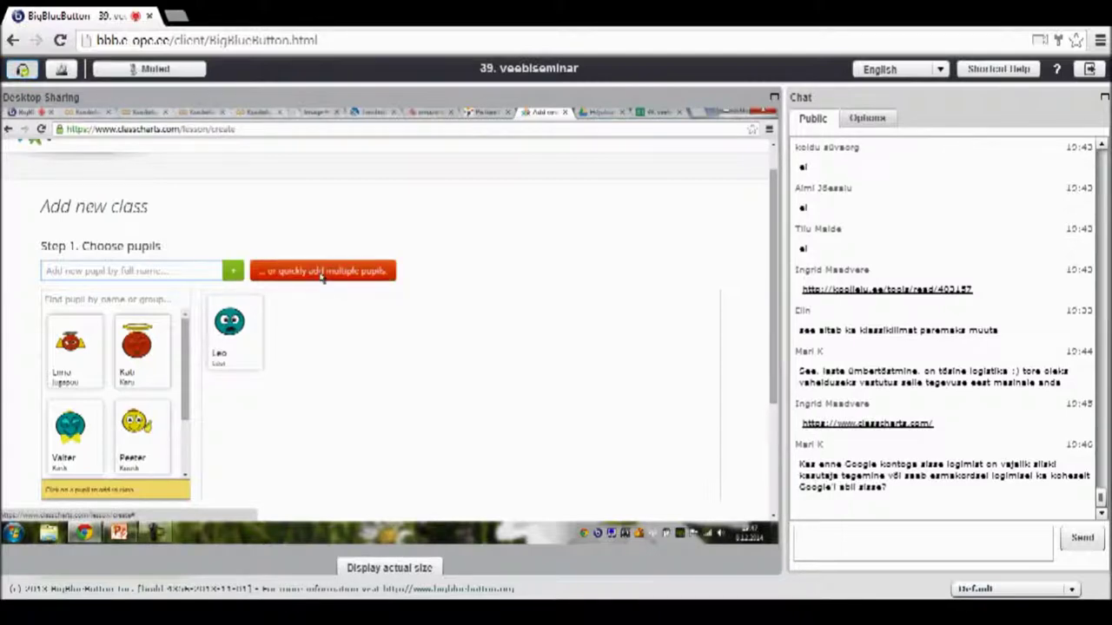
- Bulk-add three pupils to the new class from a one-name-per-line list
{"action": "left_click", "coordinate": [322, 274]}
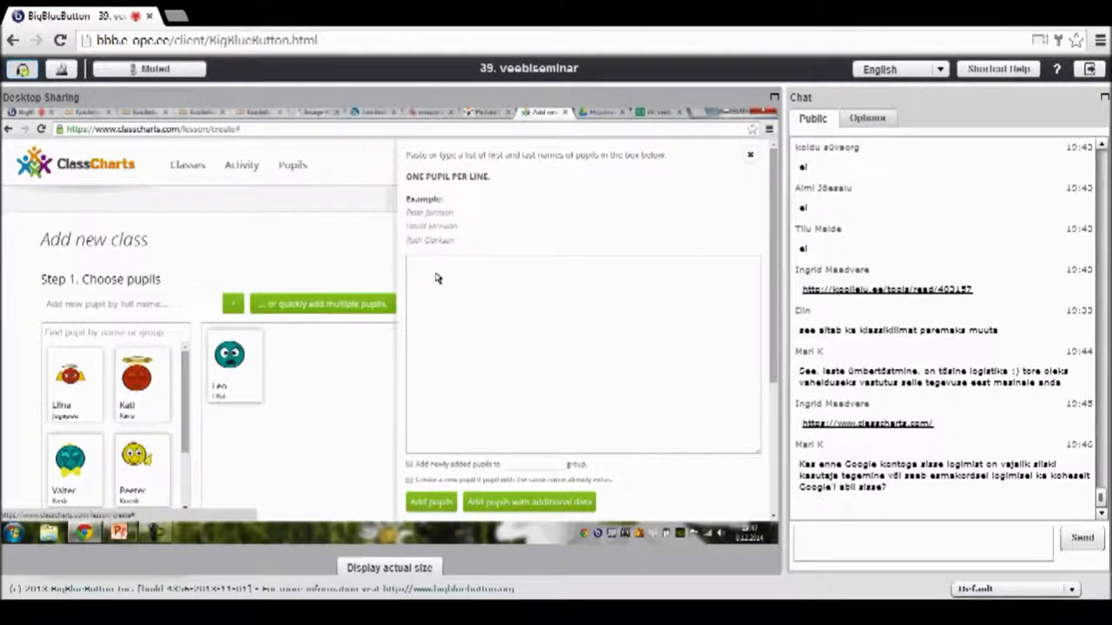
{"action": "left_click", "coordinate": [438, 278]}
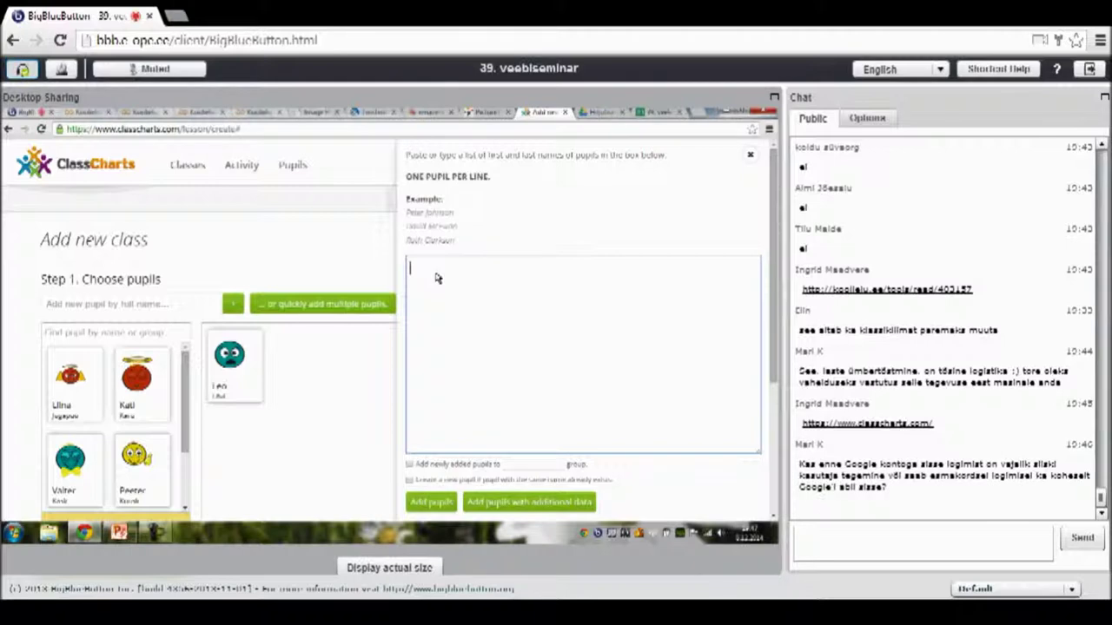
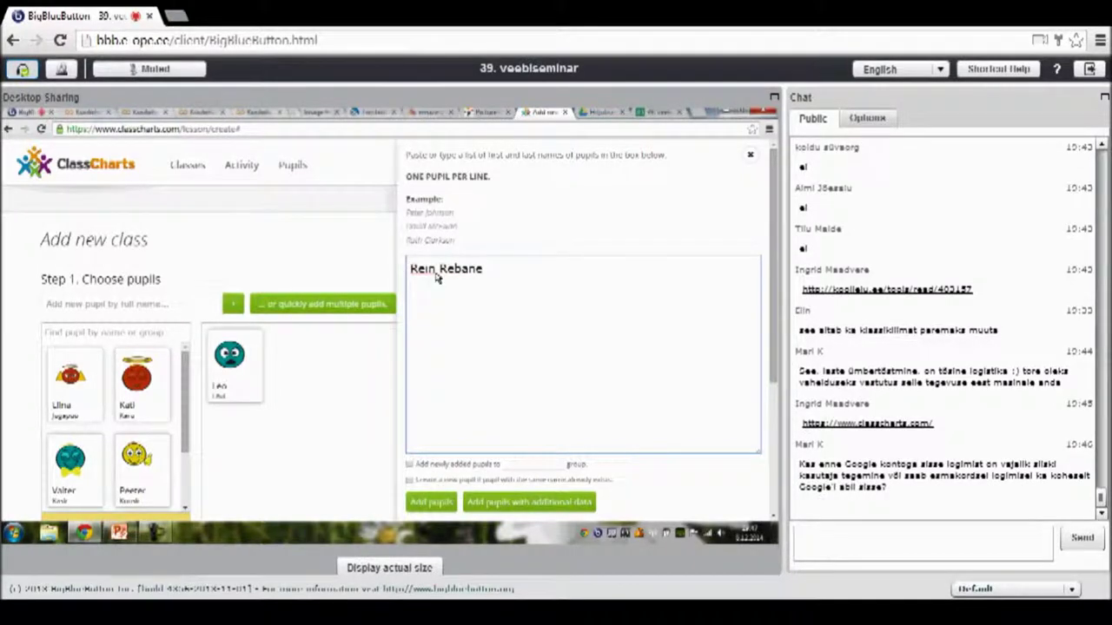
{"action": "key", "text": "Return"}
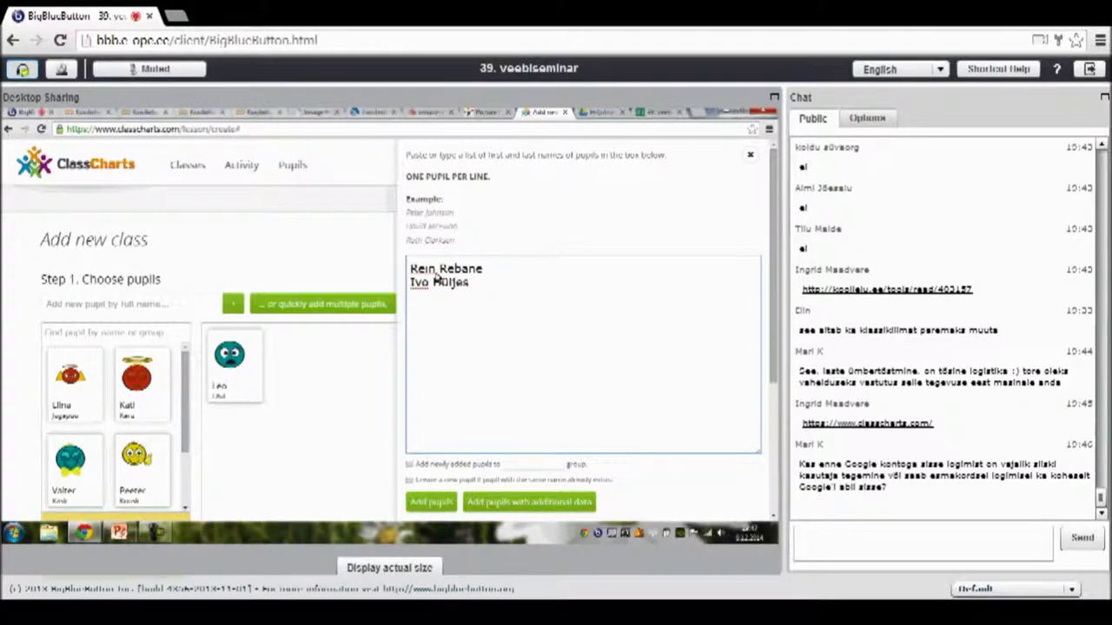
{"action": "key", "text": "Return"}
{"action": "left_click", "coordinate": [446, 505]}
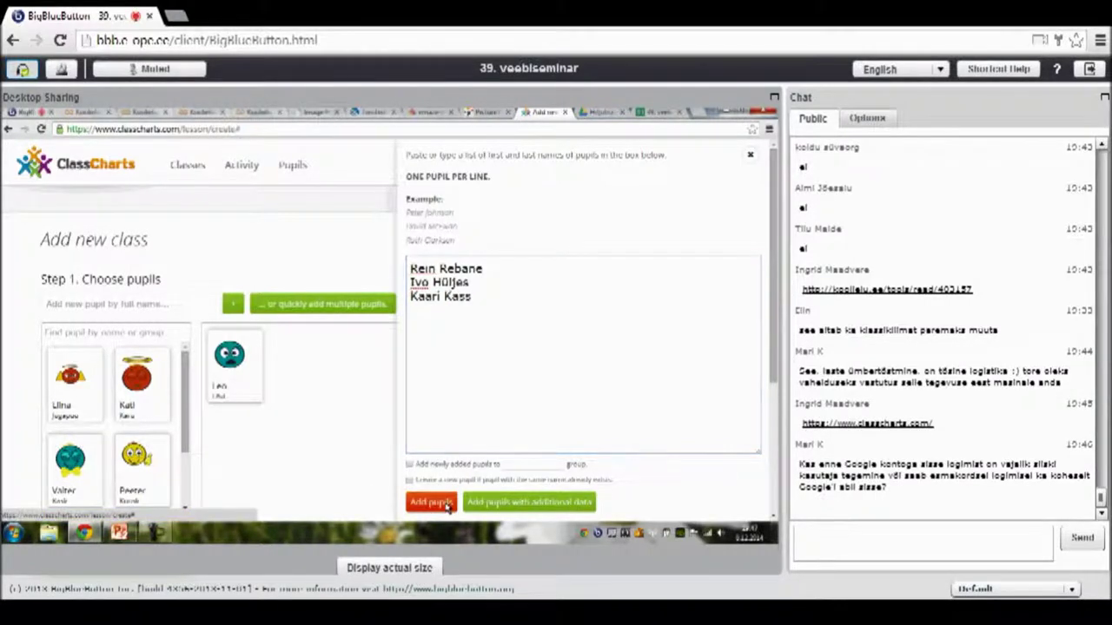
{"action": "left_click", "coordinate": [446, 504]}
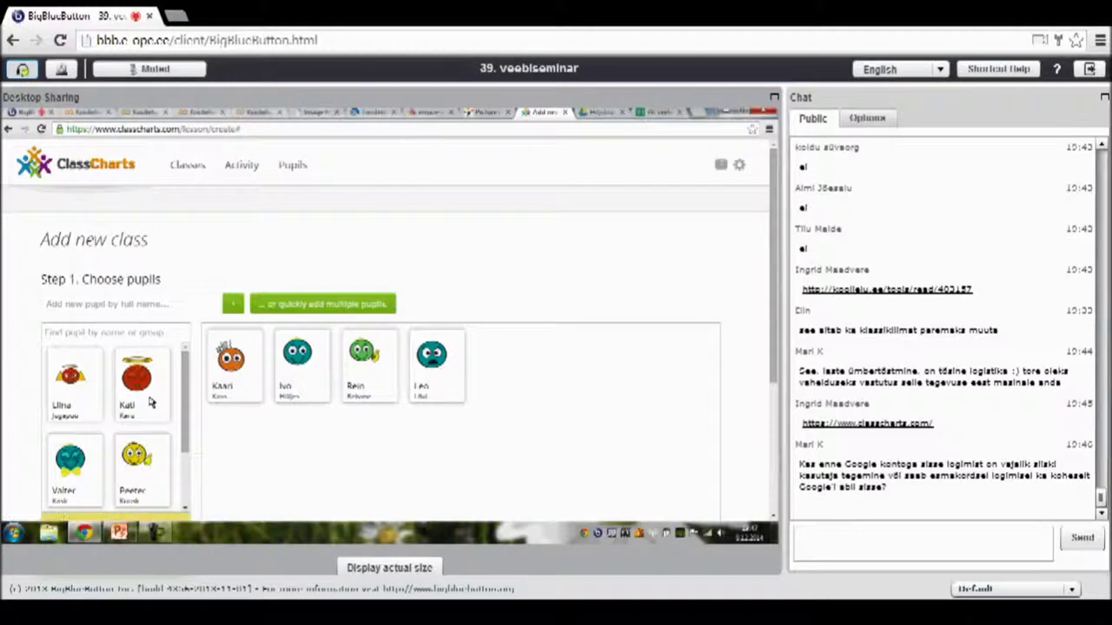
- Move all five remaining existing pupils into the new class
{"action": "left_click", "coordinate": [151, 401]}
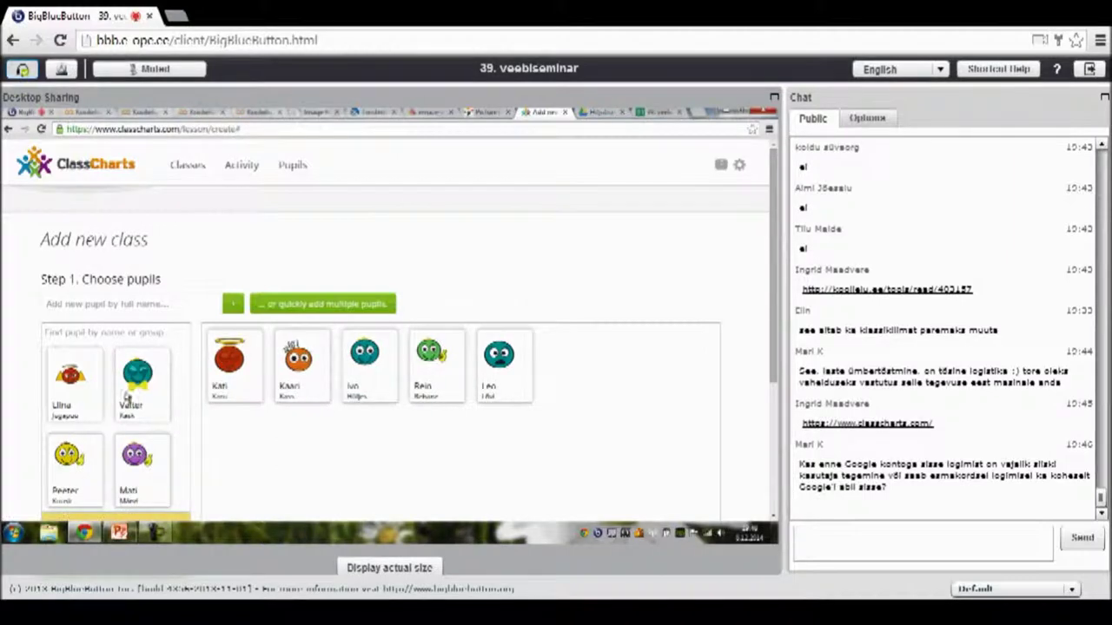
{"action": "left_click", "coordinate": [77, 389]}
{"action": "left_click", "coordinate": [137, 387]}
{"action": "left_click", "coordinate": [83, 395]}
{"action": "left_click", "coordinate": [83, 395]}
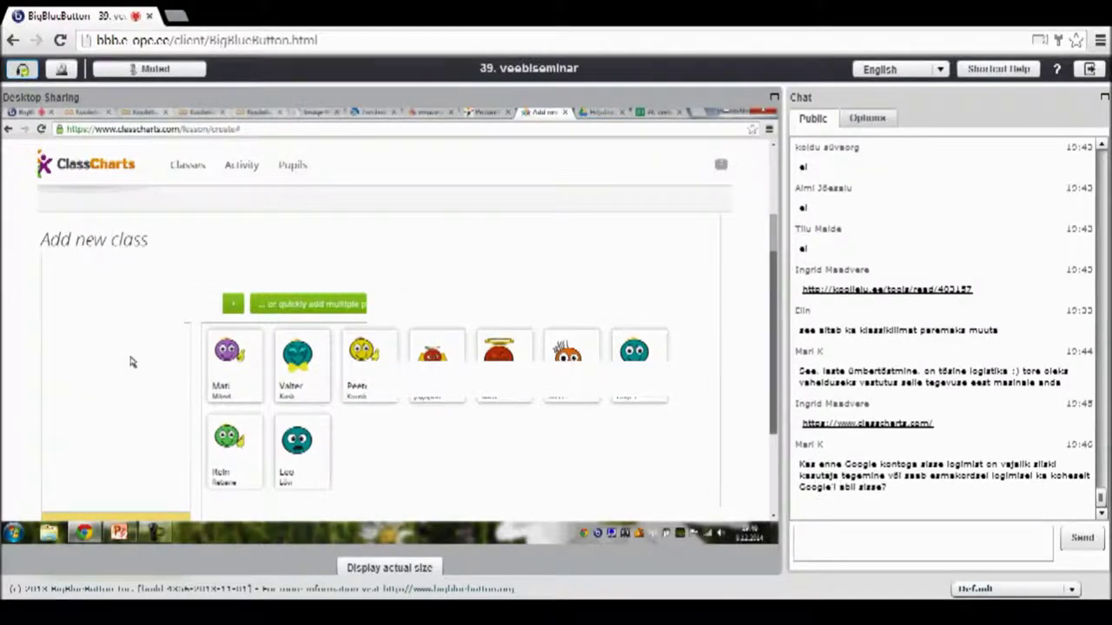
- Replace the default class name with 'Koolielu klass' and create the class with its nine pupils
{"action": "scroll", "coordinate": [131, 360], "scroll_direction": "down", "scroll_amount": 3}
{"action": "left_click", "coordinate": [111, 407]}
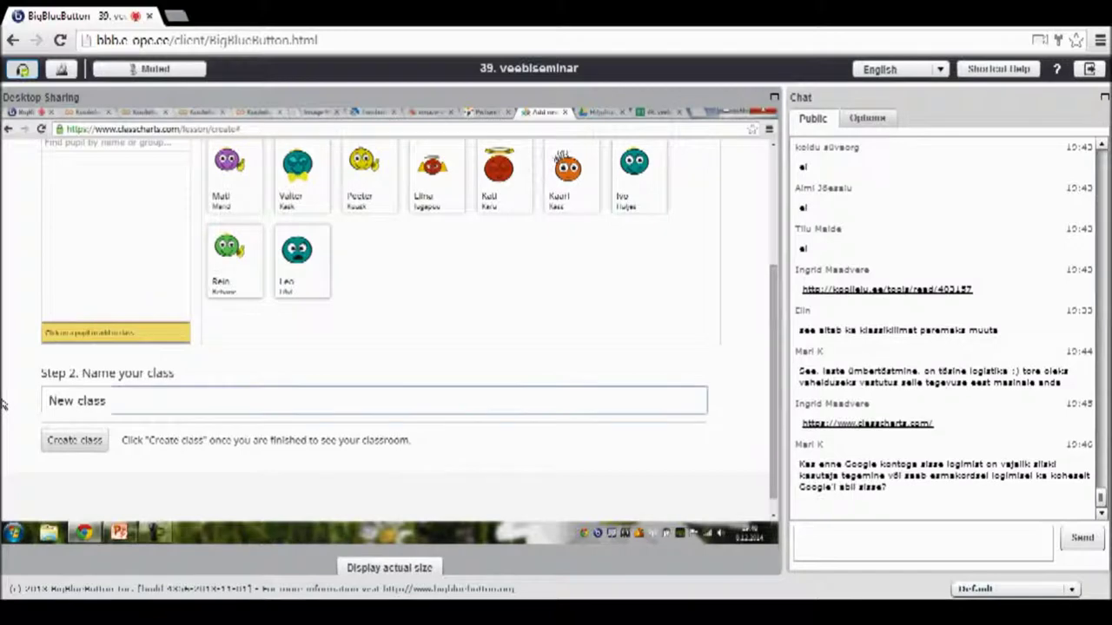
{"action": "key", "text": "ctrl+a"}
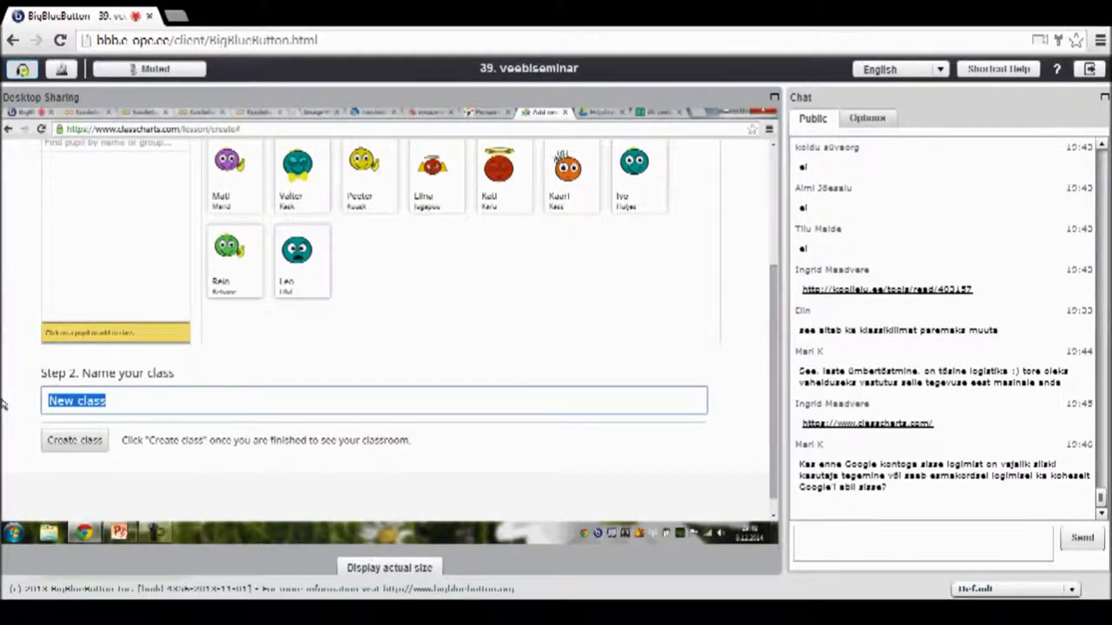
{"action": "type", "text": "Kool "}
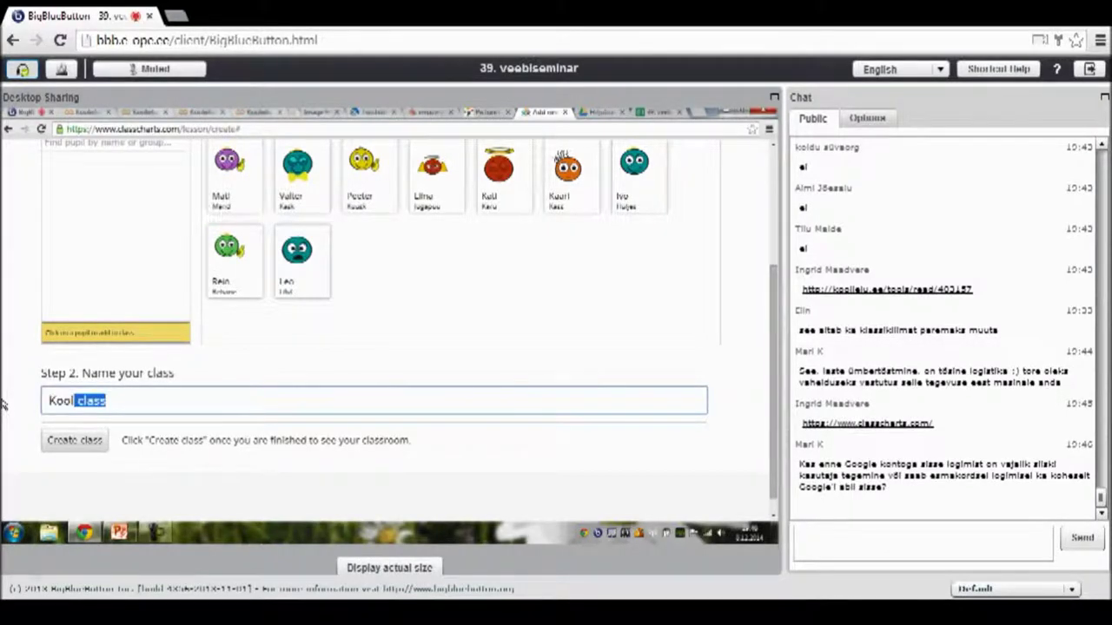
{"action": "type", "text": "ielu kl"}
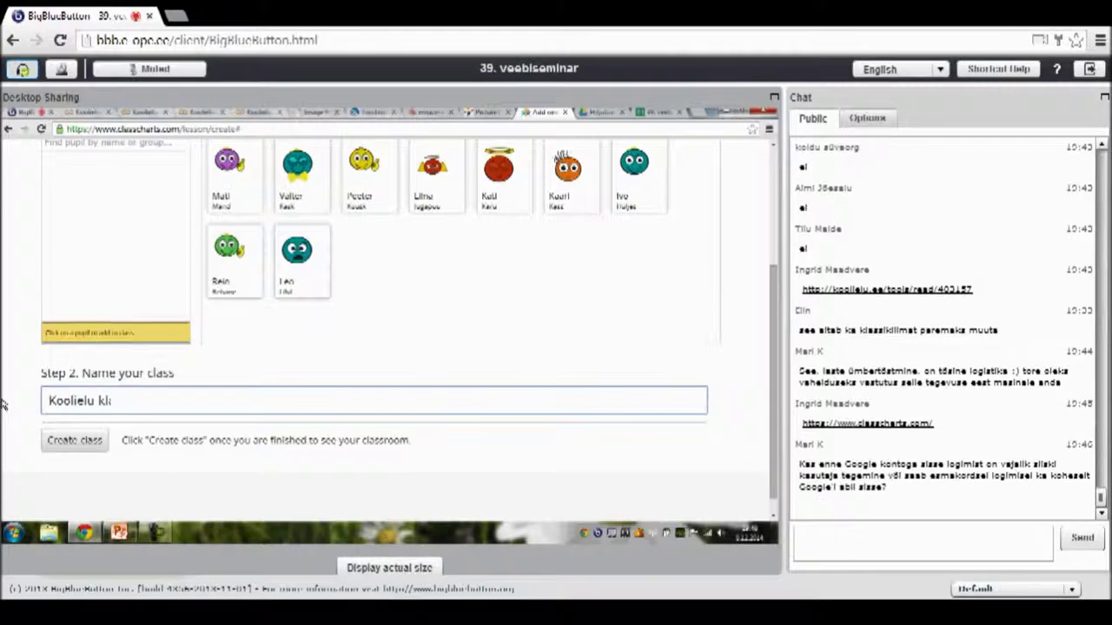
{"action": "type", "text": "ass"}
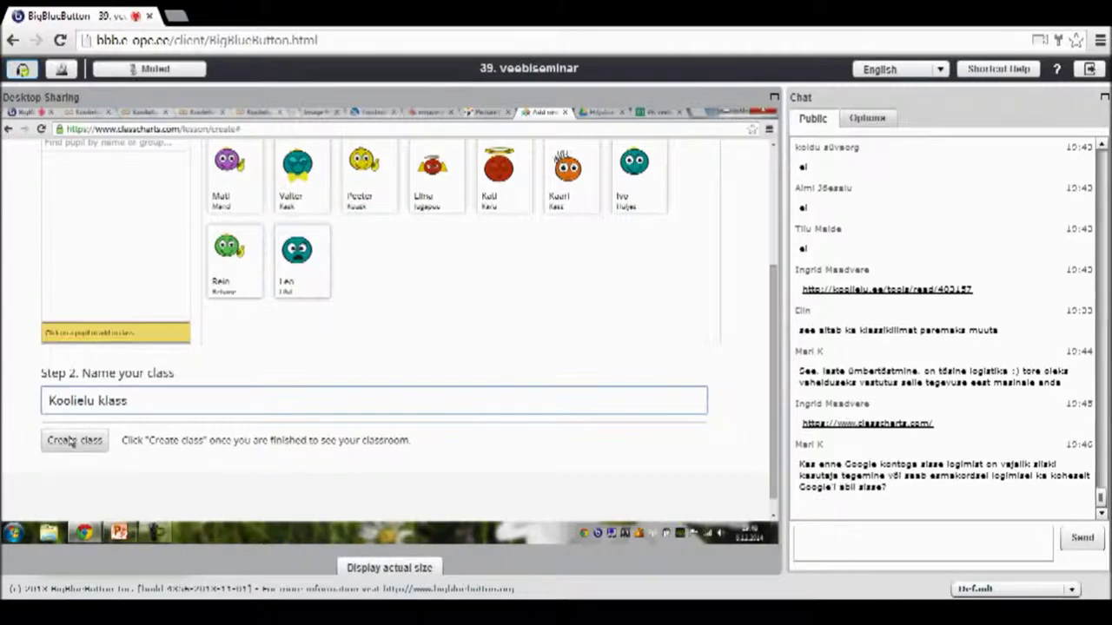
{"action": "left_click", "coordinate": [73, 440]}
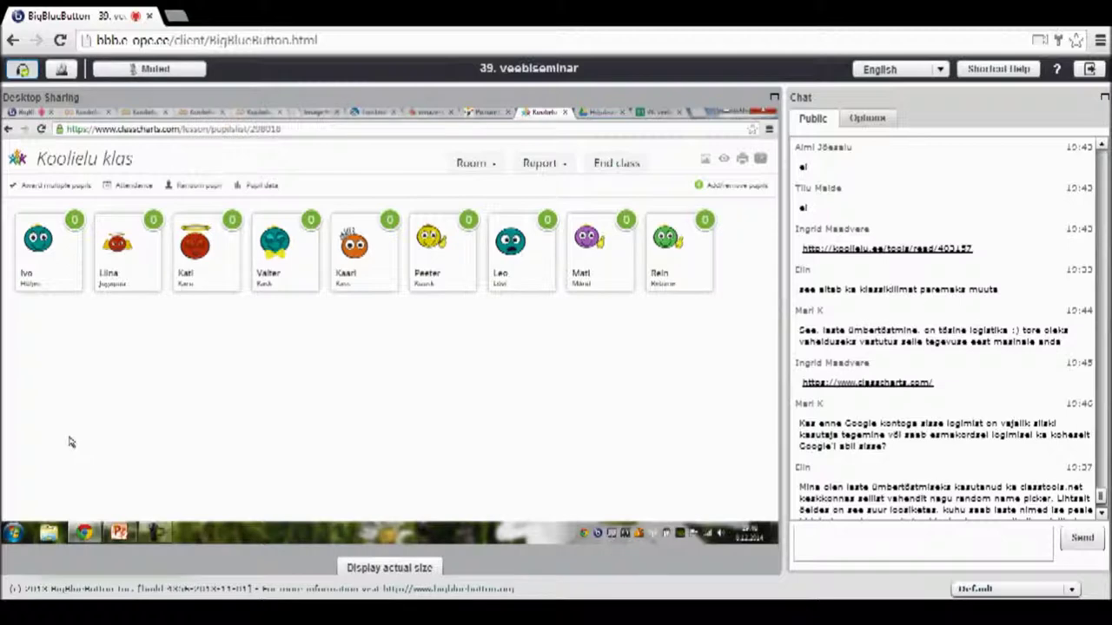
- Open a pupil's details and choose Upload a new photo for their avatar
{"action": "left_click", "coordinate": [38, 243]}
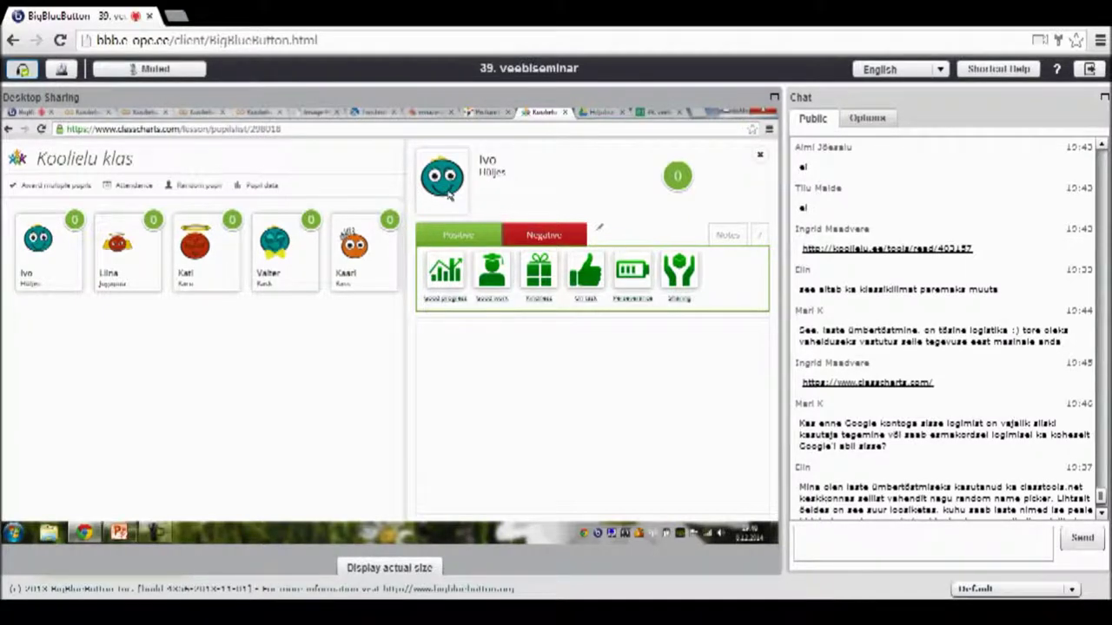
{"action": "left_click", "coordinate": [449, 195]}
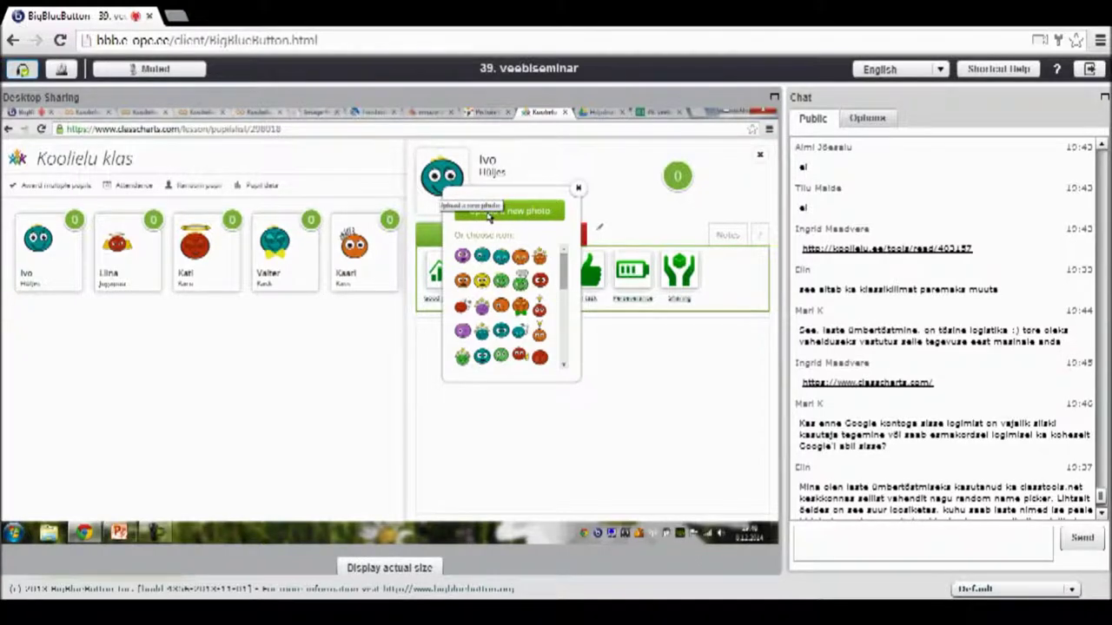
{"action": "left_click", "coordinate": [489, 212]}
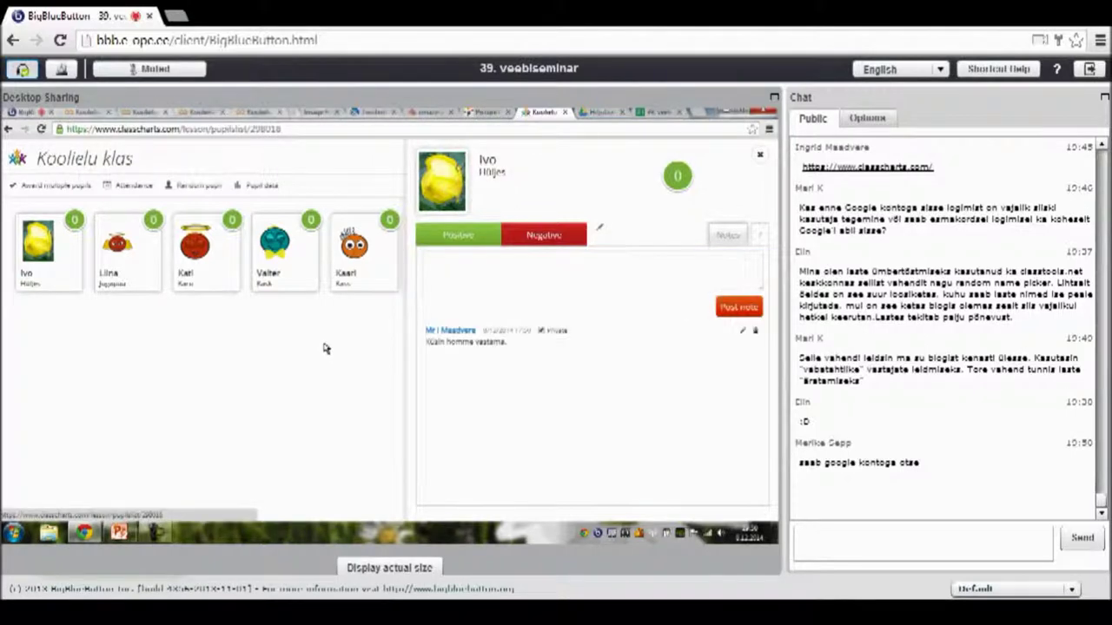
- Close the pupil panel, review two other pupils' details, then close it and switch to the meeting tab
{"action": "left_click", "coordinate": [760, 156]}
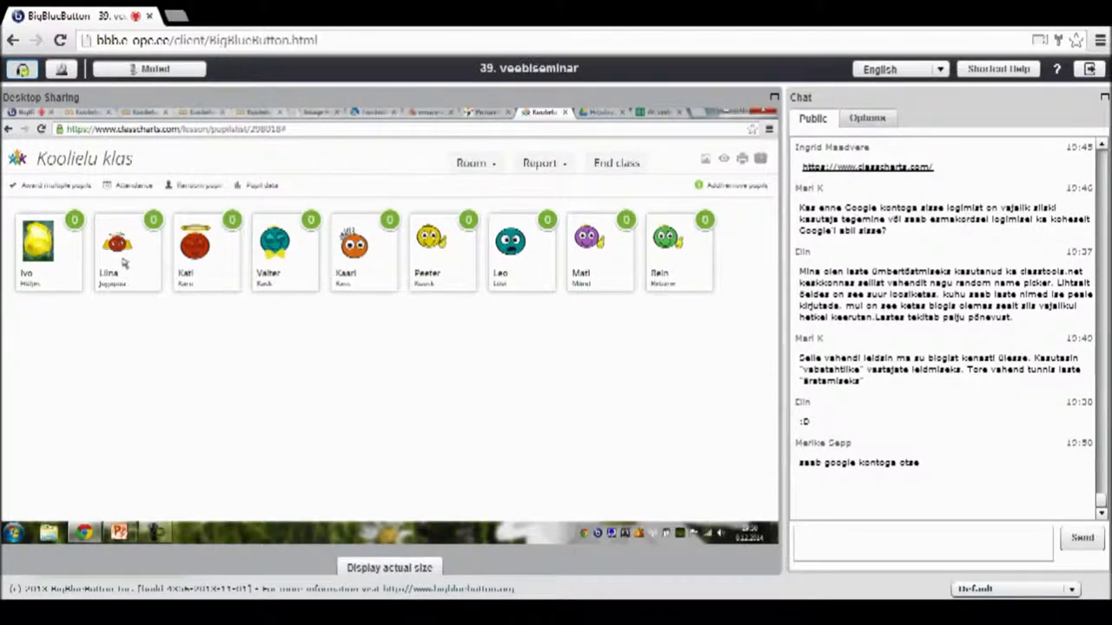
{"action": "left_click", "coordinate": [124, 264]}
{"action": "left_click", "coordinate": [52, 256]}
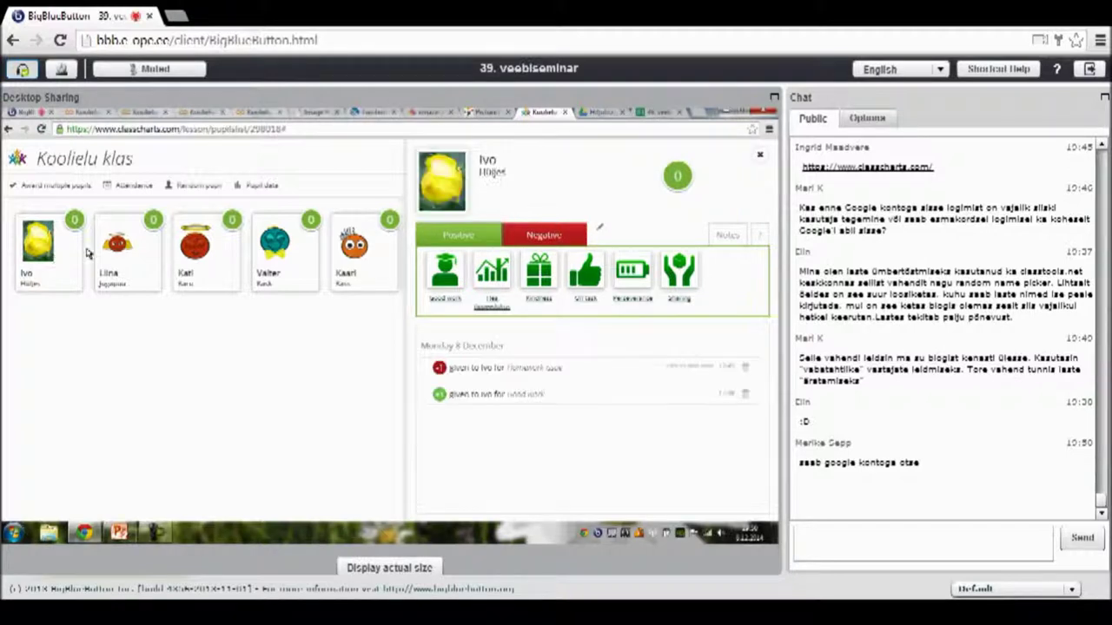
{"action": "left_click", "coordinate": [116, 254]}
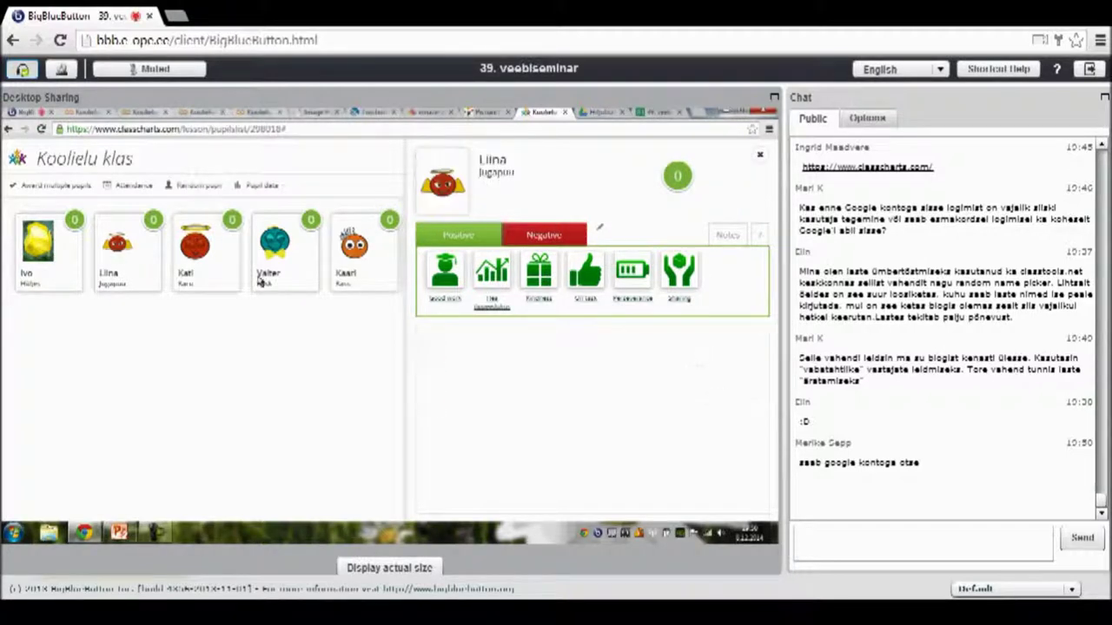
{"action": "left_click", "coordinate": [759, 159]}
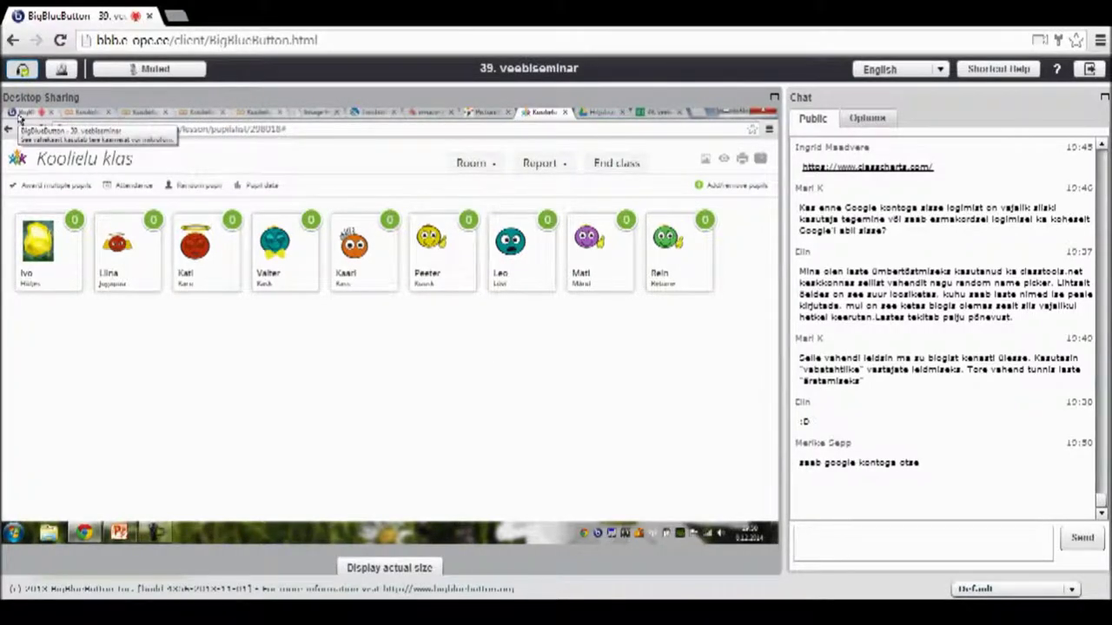
{"action": "left_click", "coordinate": [19, 118]}
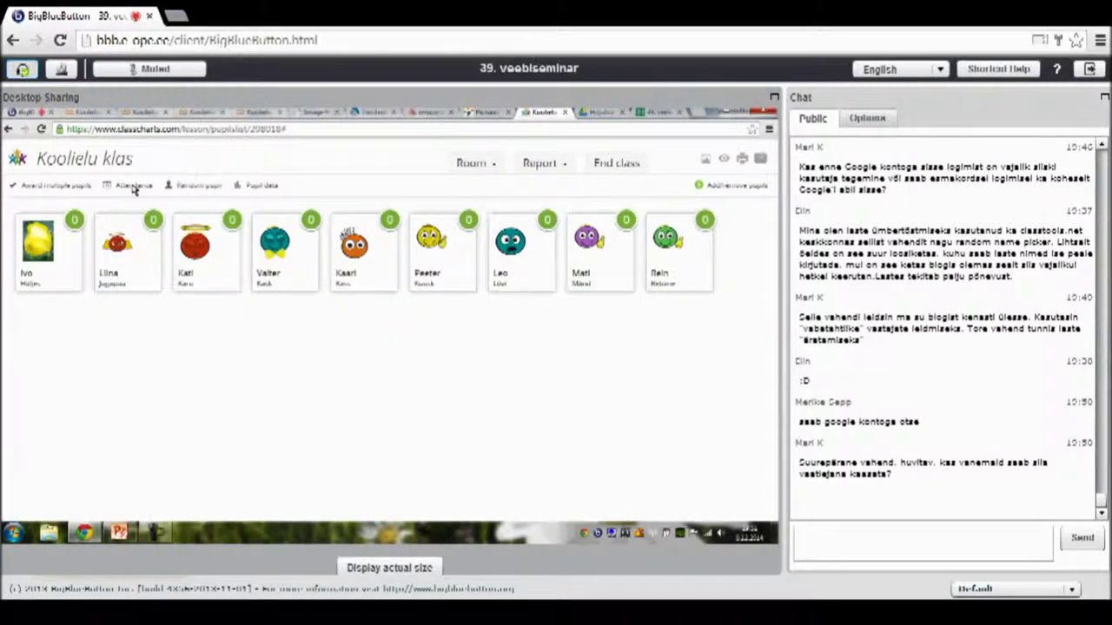
- Give three selected pupils a thumbs-up award together, raising each to 1 point
{"action": "left_click", "coordinate": [62, 190]}
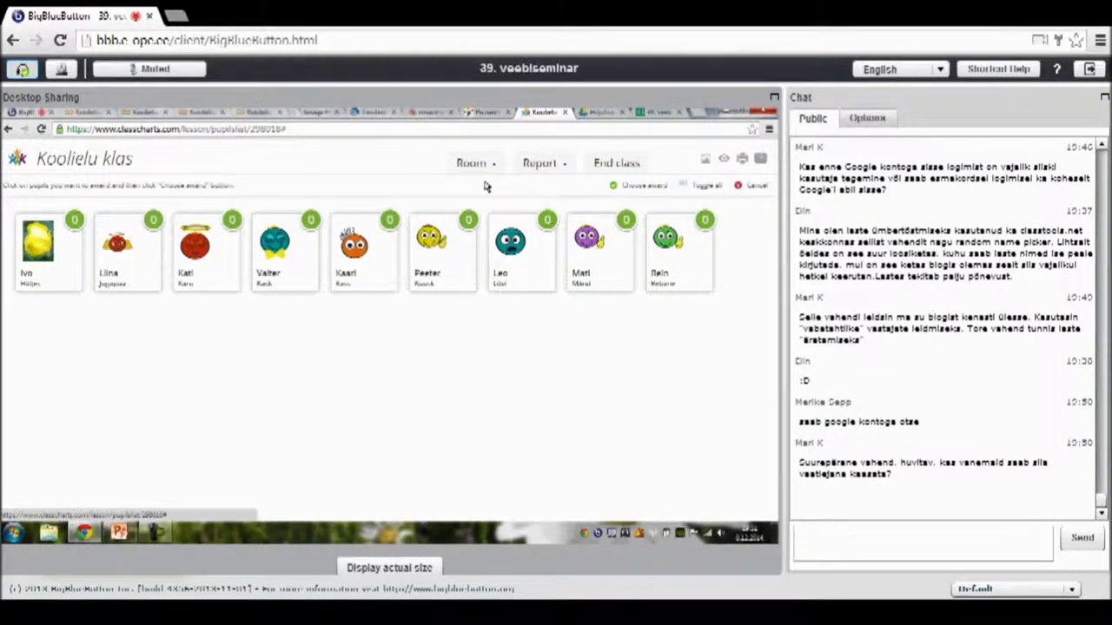
{"action": "left_click", "coordinate": [638, 187]}
{"action": "left_click", "coordinate": [487, 364]}
{"action": "left_click", "coordinate": [199, 267]}
{"action": "left_click", "coordinate": [297, 269]}
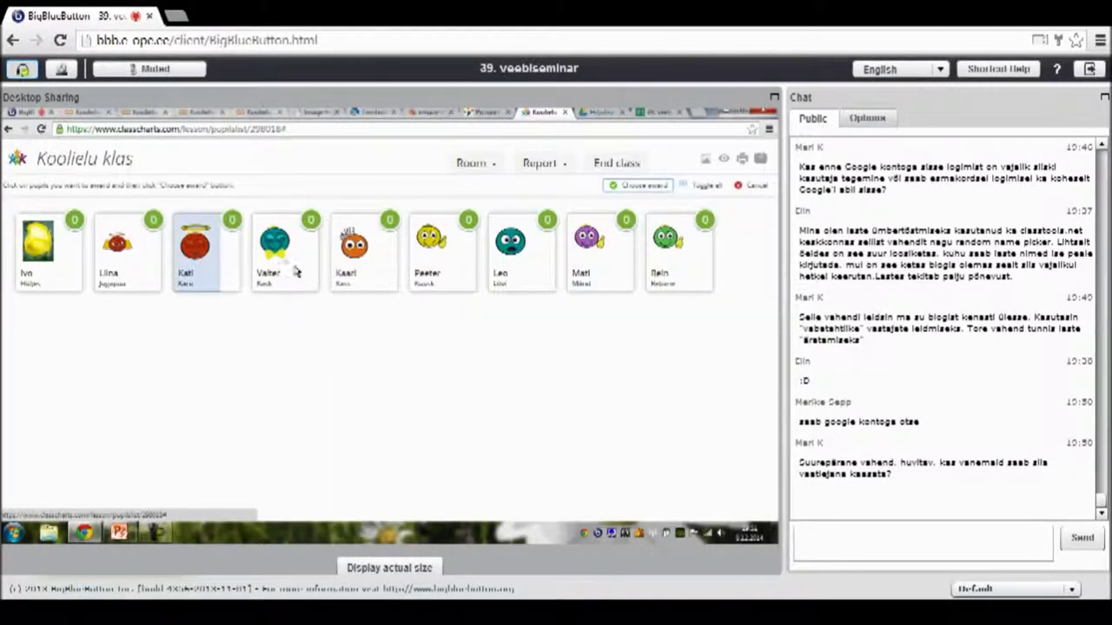
{"action": "left_click", "coordinate": [640, 186]}
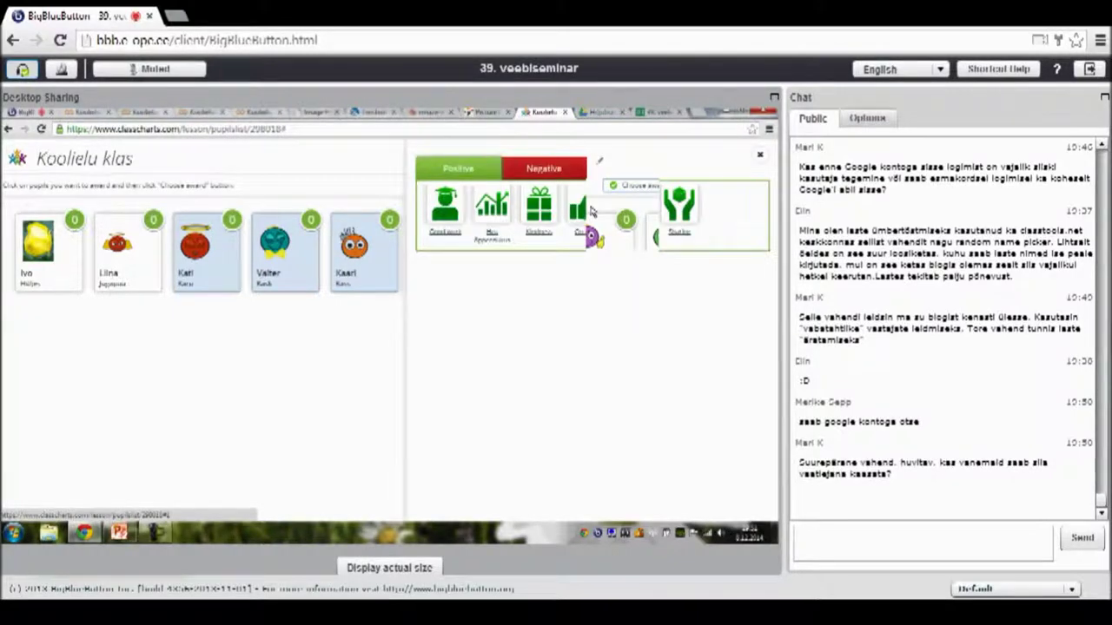
{"action": "left_click", "coordinate": [591, 209]}
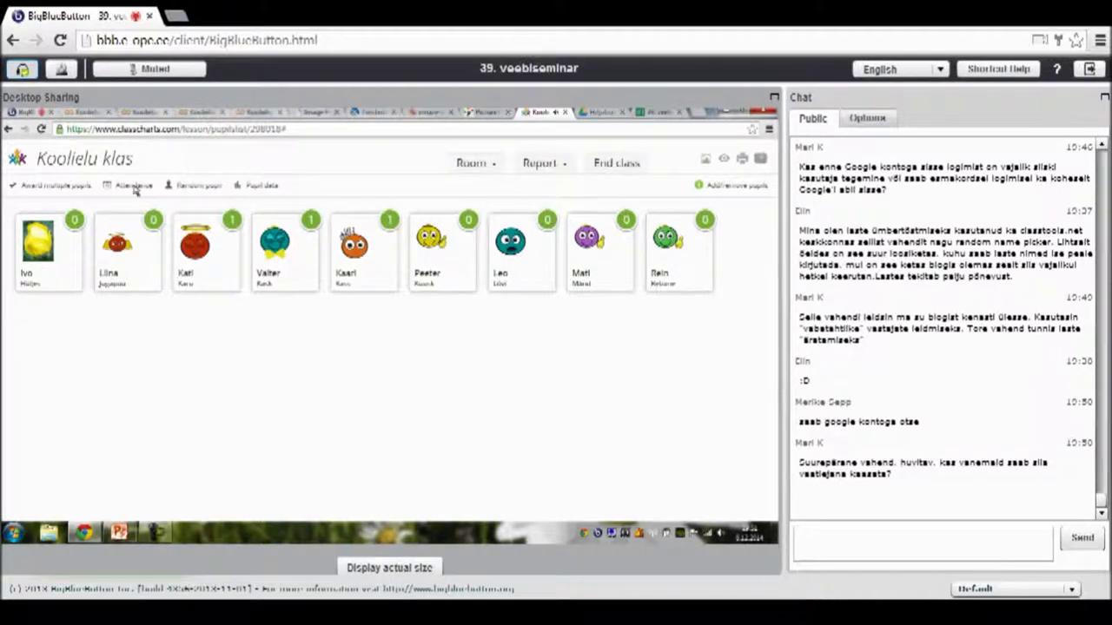
- Take the attendance register, mark one pupil absent, and close the register
{"action": "left_click", "coordinate": [133, 187]}
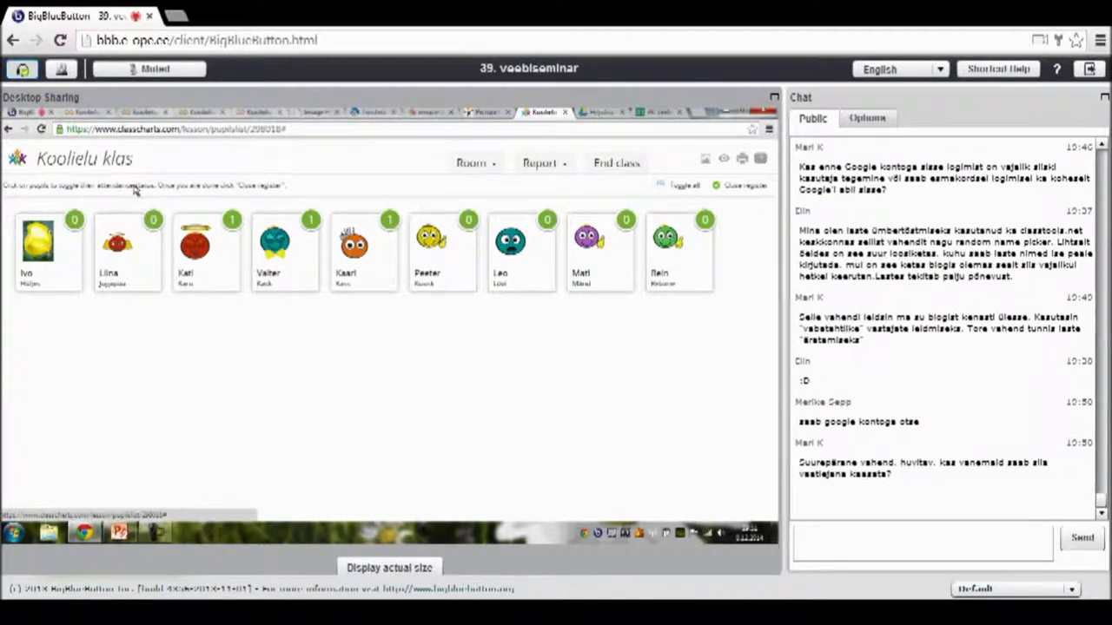
{"action": "left_click", "coordinate": [135, 277]}
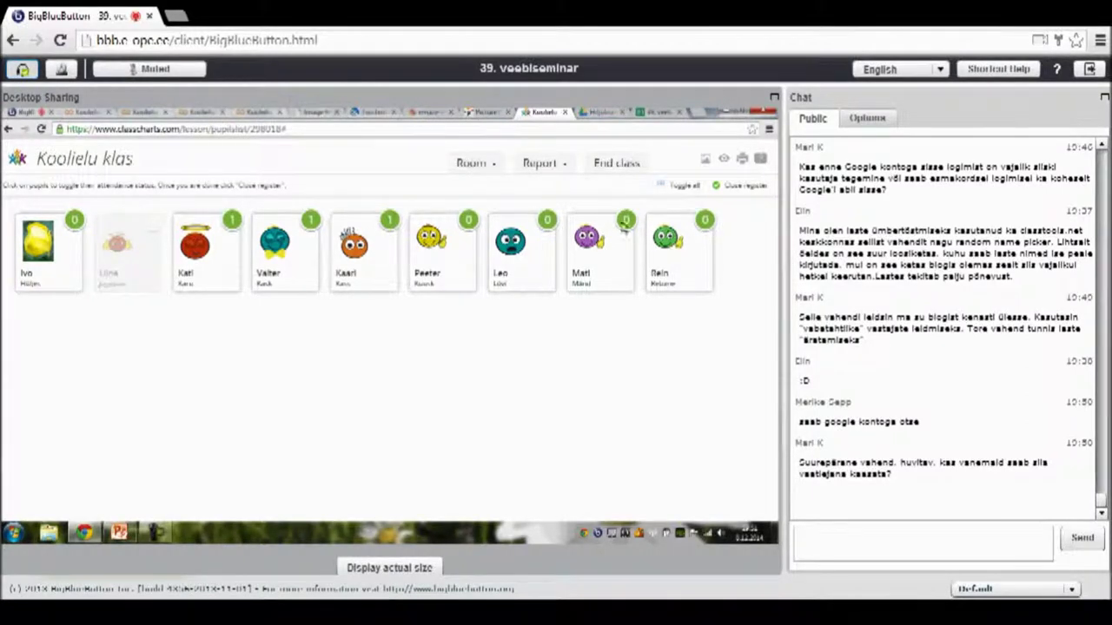
{"action": "left_click", "coordinate": [735, 187]}
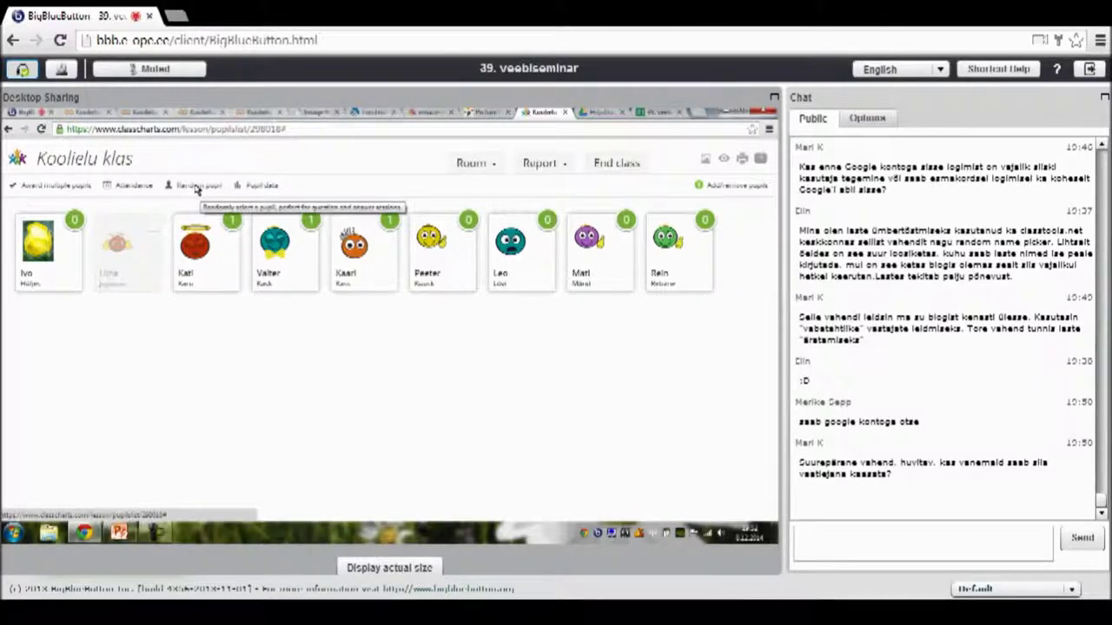
- Pick a random pupil and give them a thumbs-up point for a correct answer
{"action": "left_click", "coordinate": [196, 189]}
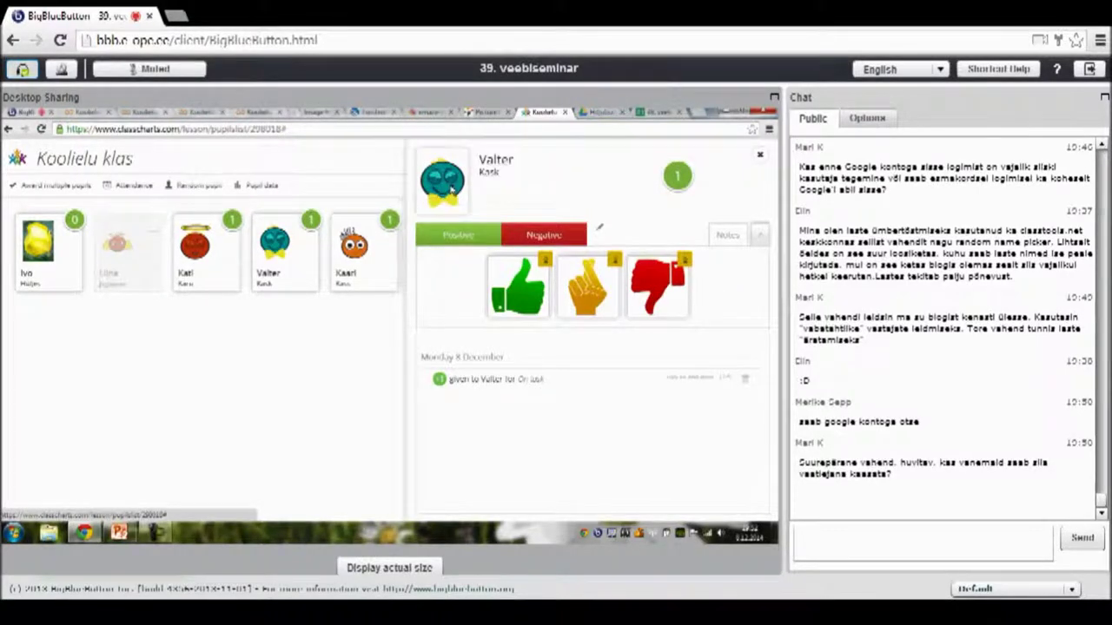
{"action": "left_click", "coordinate": [522, 290]}
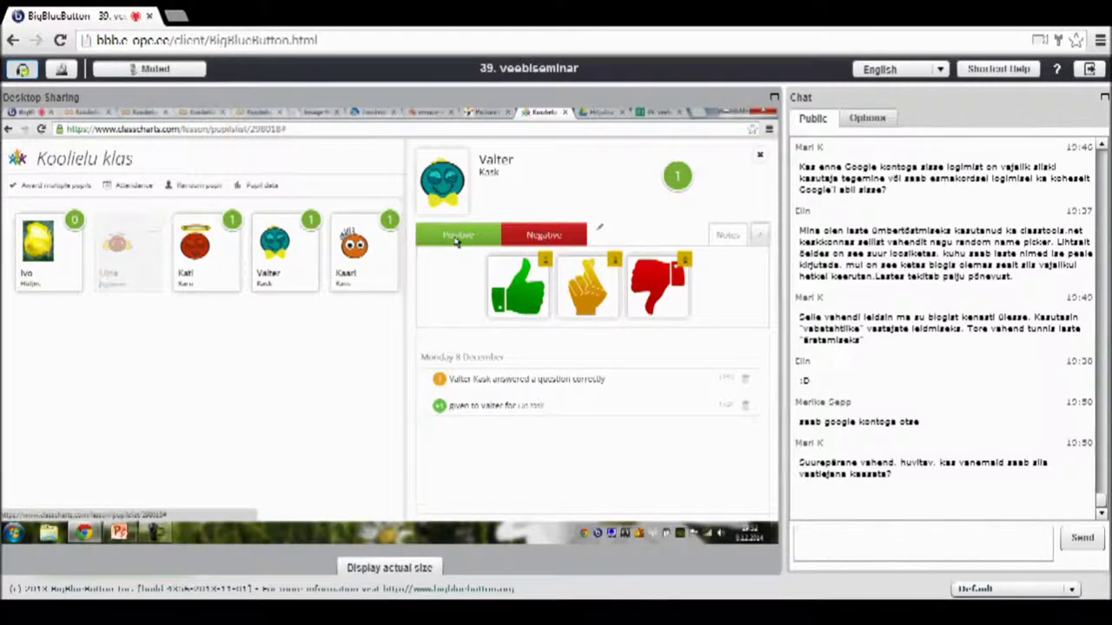
{"action": "left_click", "coordinate": [544, 236]}
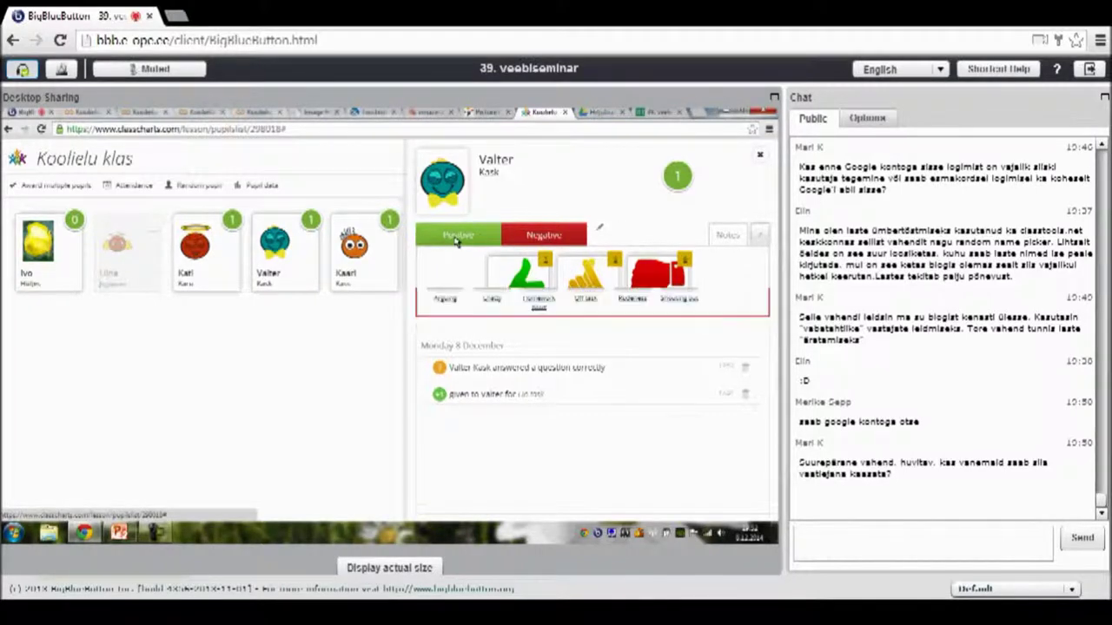
{"action": "left_click", "coordinate": [760, 158]}
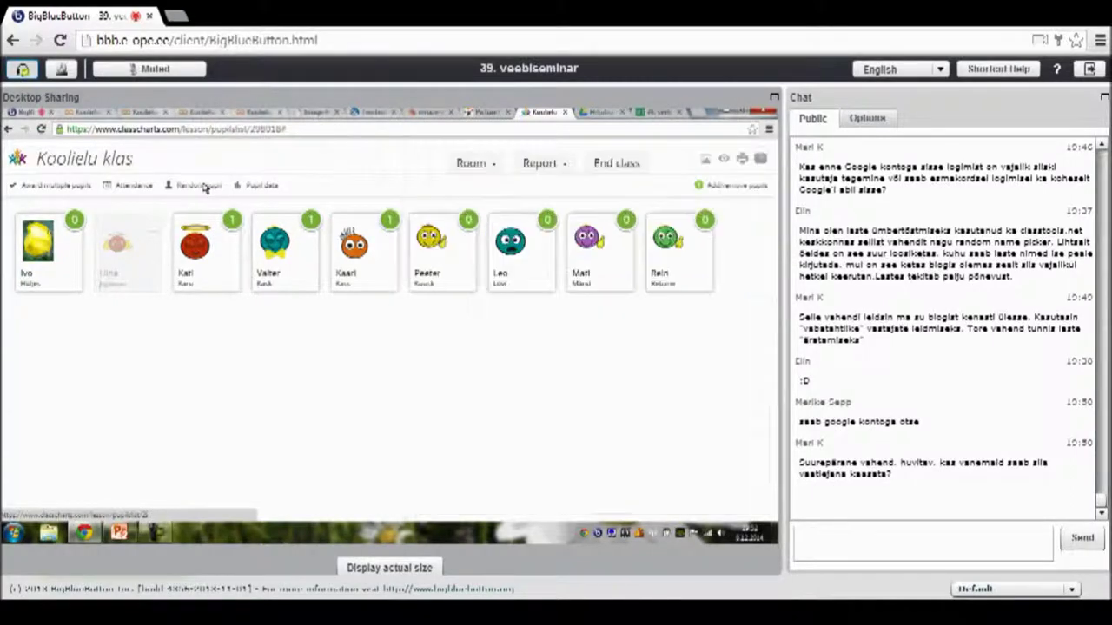
- Draw random pupils six more times, then close the final pupil's details panel
{"action": "left_click", "coordinate": [200, 186]}
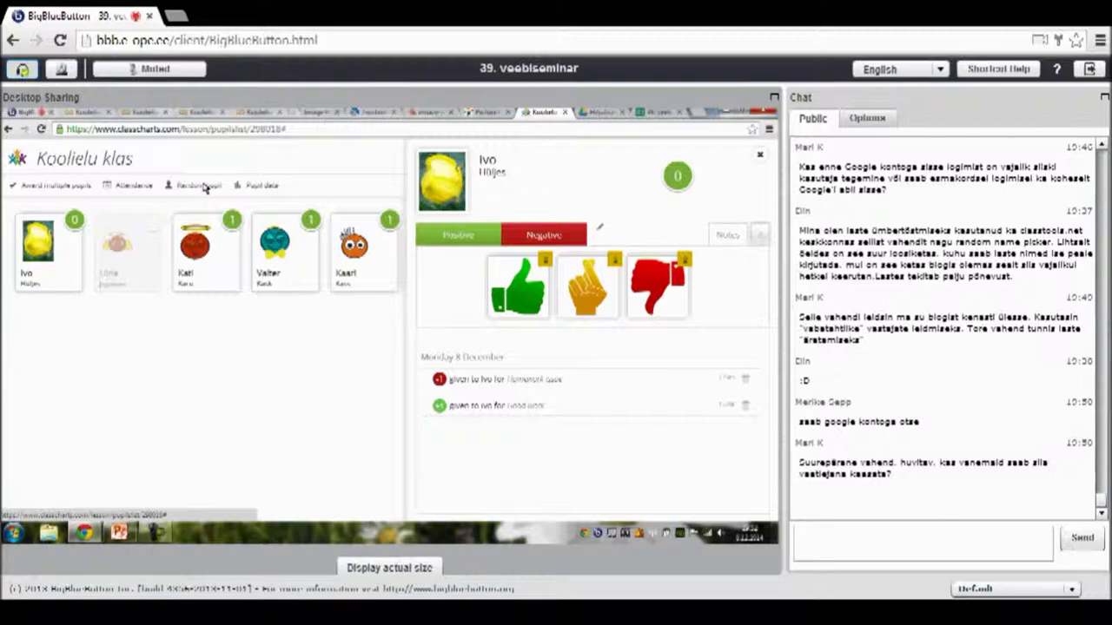
{"action": "left_click", "coordinate": [203, 186]}
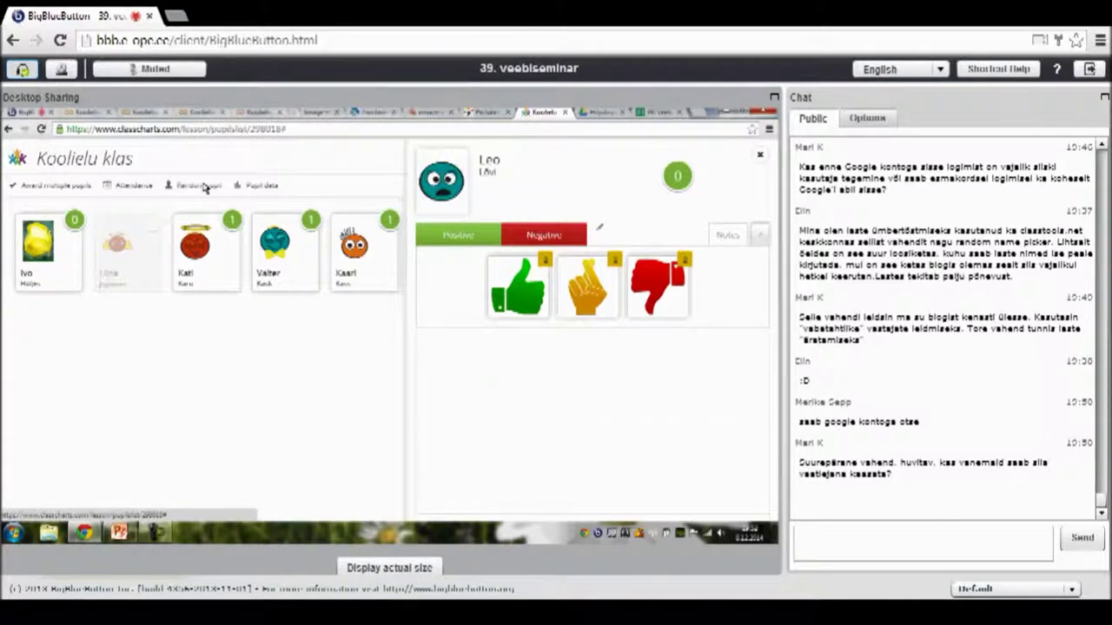
{"action": "left_click", "coordinate": [202, 186]}
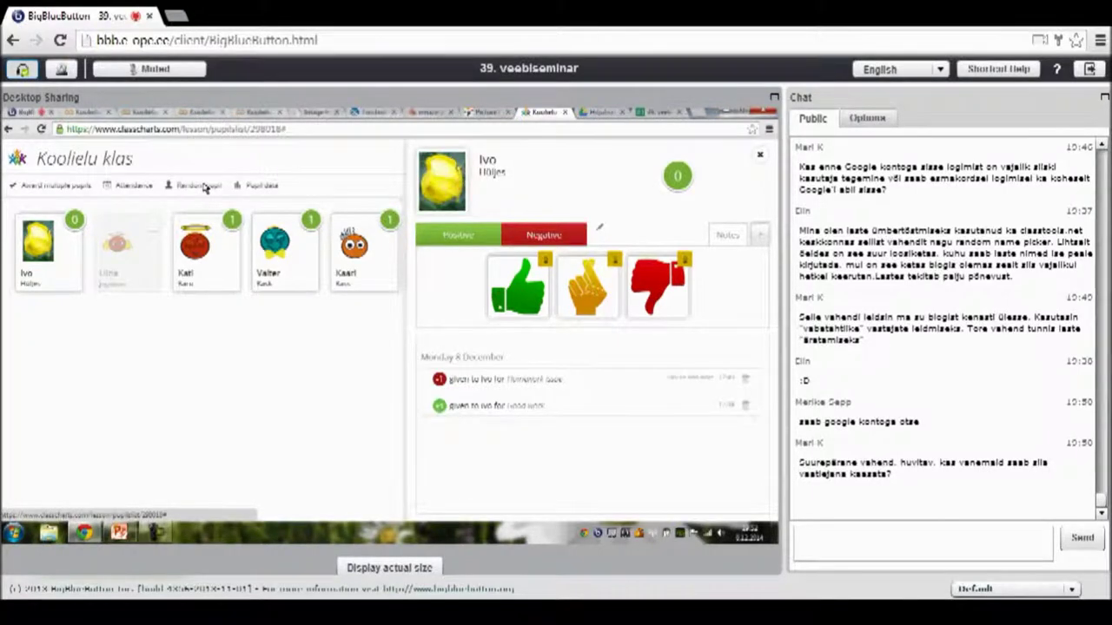
{"action": "left_click", "coordinate": [204, 188]}
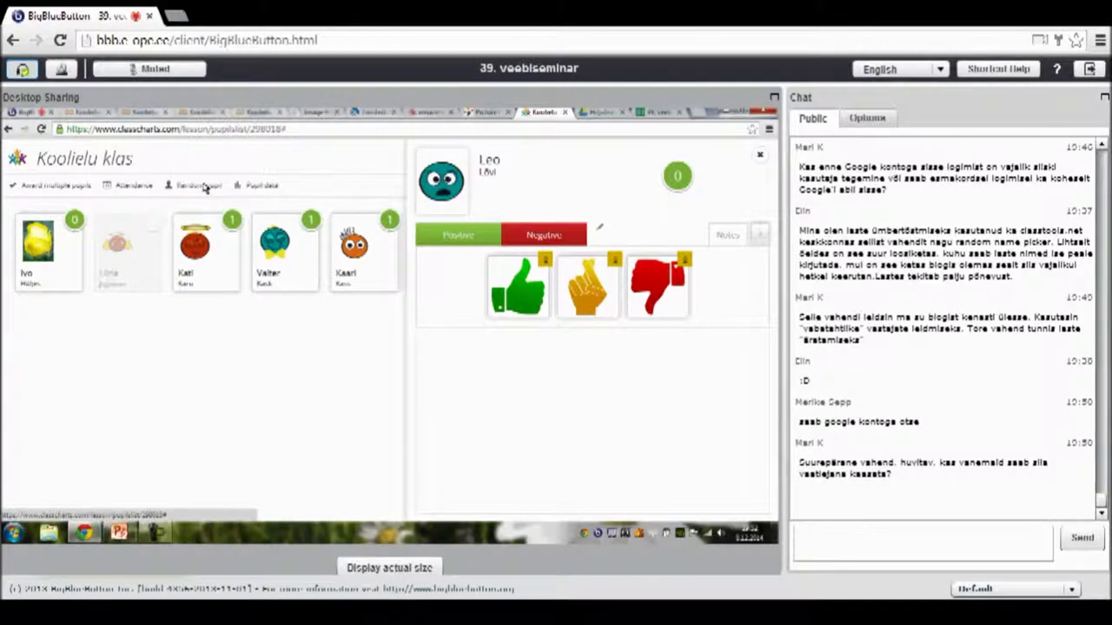
{"action": "left_click", "coordinate": [204, 187]}
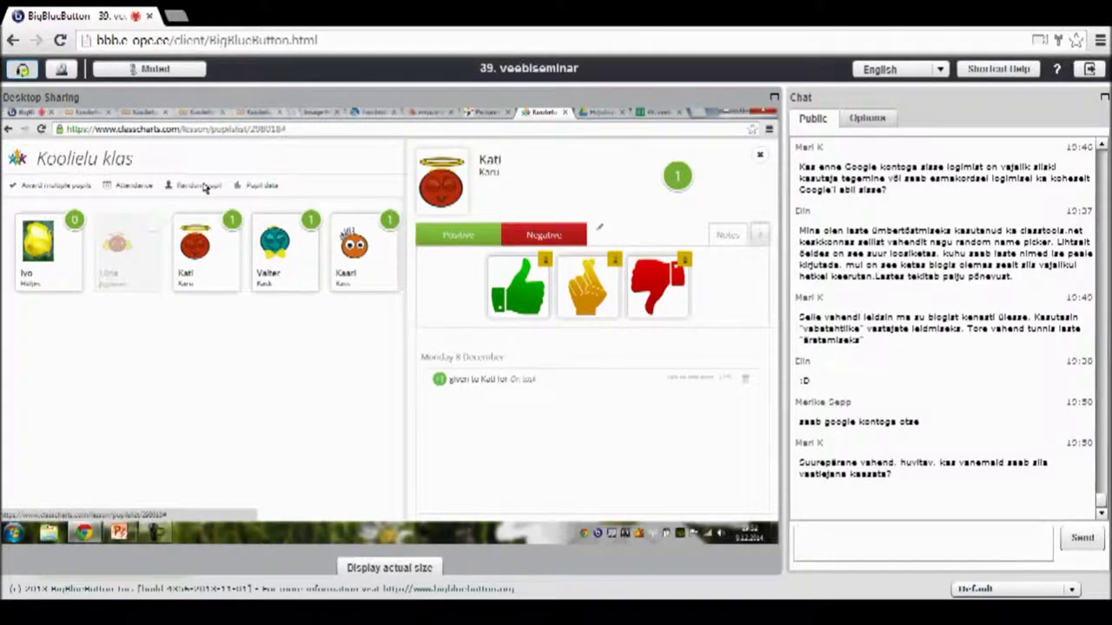
{"action": "left_click", "coordinate": [205, 187]}
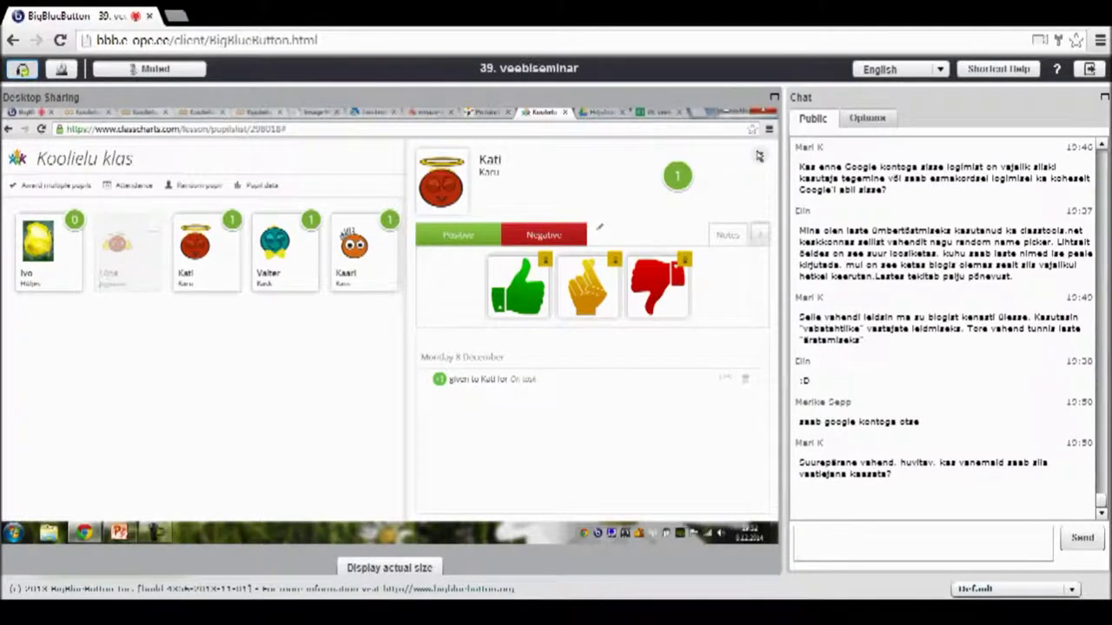
{"action": "left_click", "coordinate": [759, 156]}
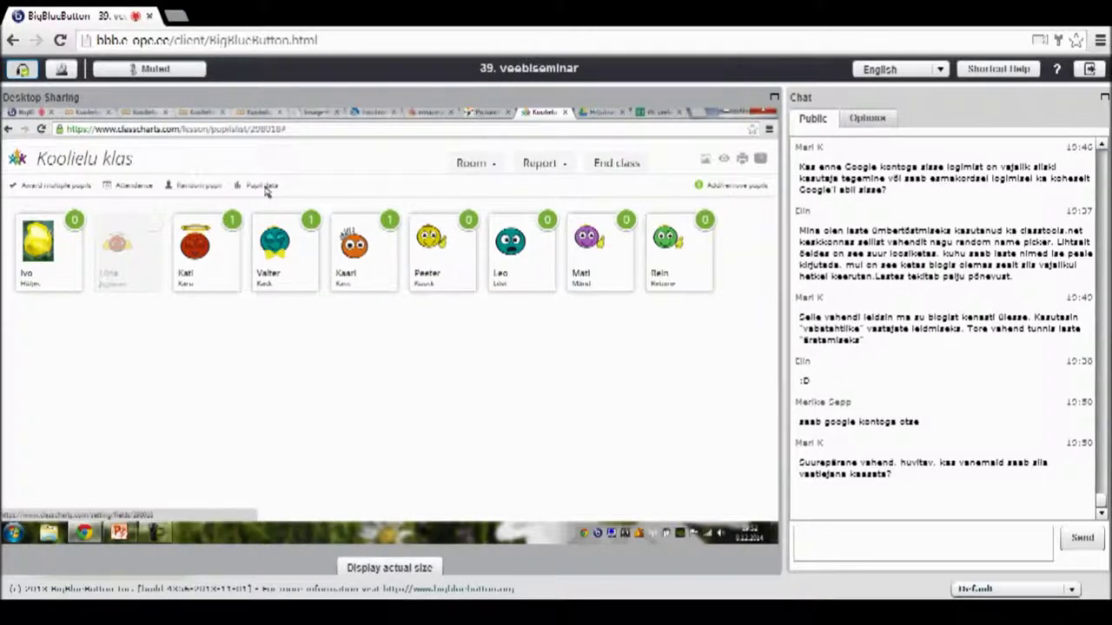
{"action": "left_click", "coordinate": [267, 191]}
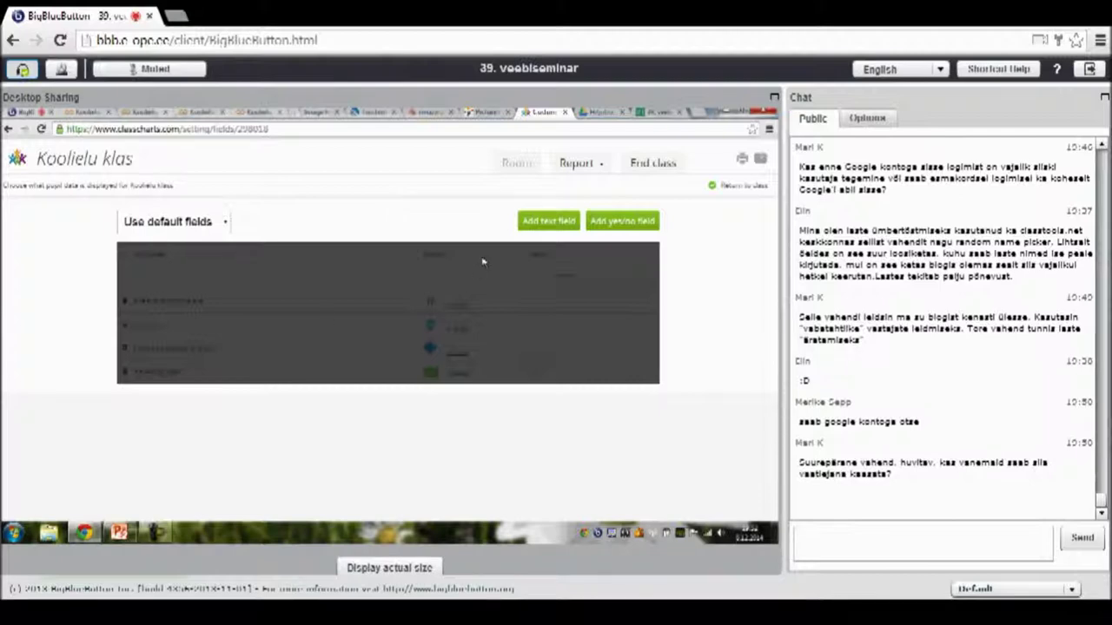
{"action": "left_click", "coordinate": [9, 129]}
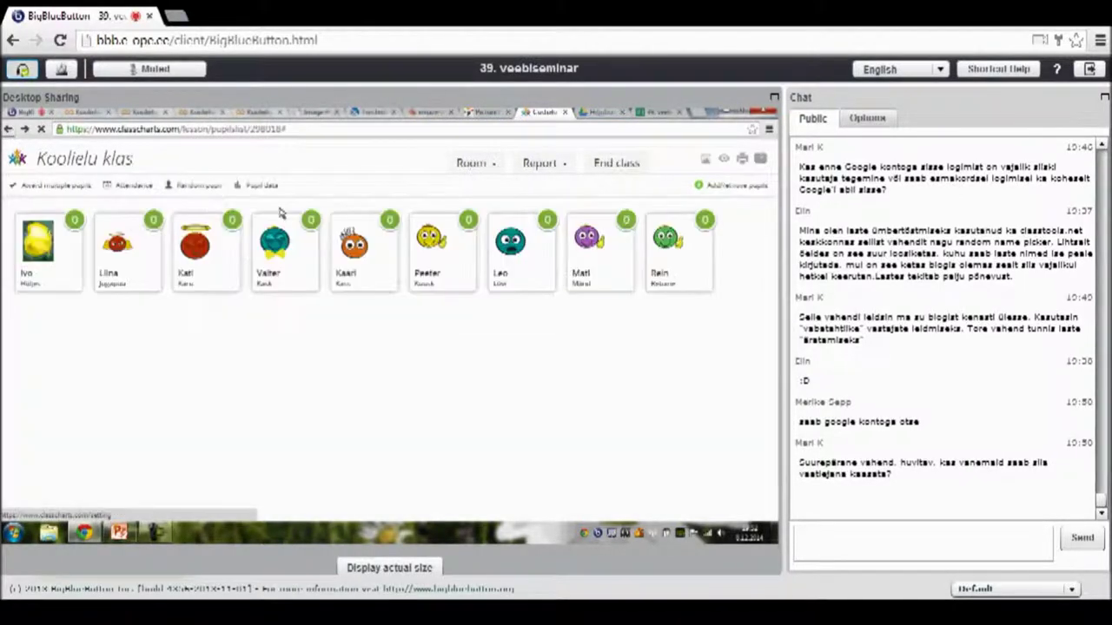
- Set up new room 'Koolielu klass' with Double desks in 3 rows and 3 columns
{"action": "left_click", "coordinate": [477, 163]}
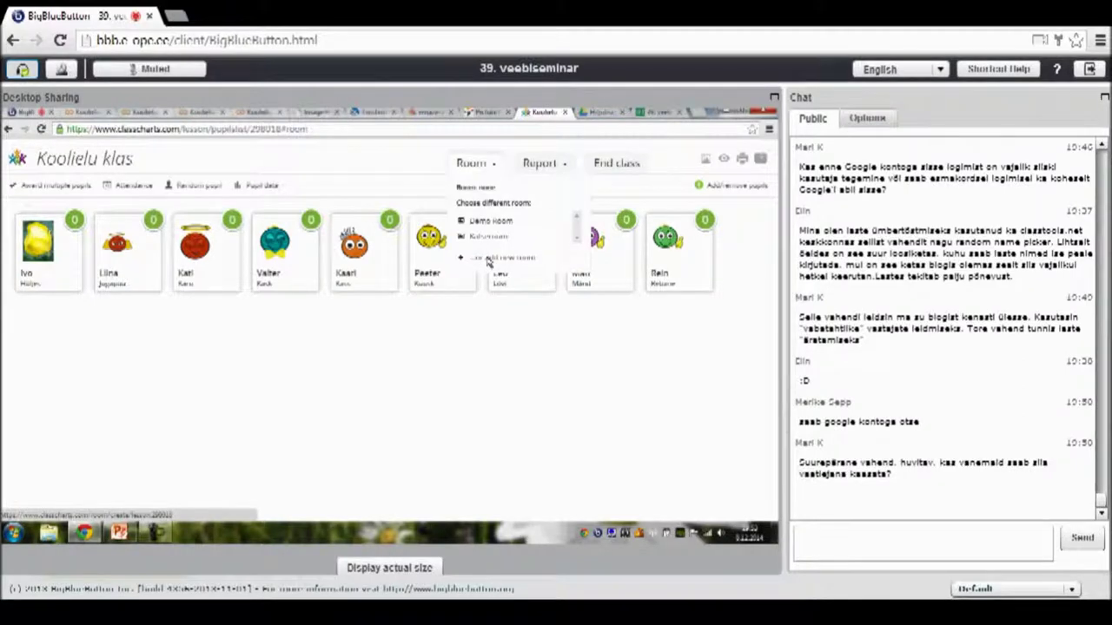
{"action": "left_click", "coordinate": [487, 260]}
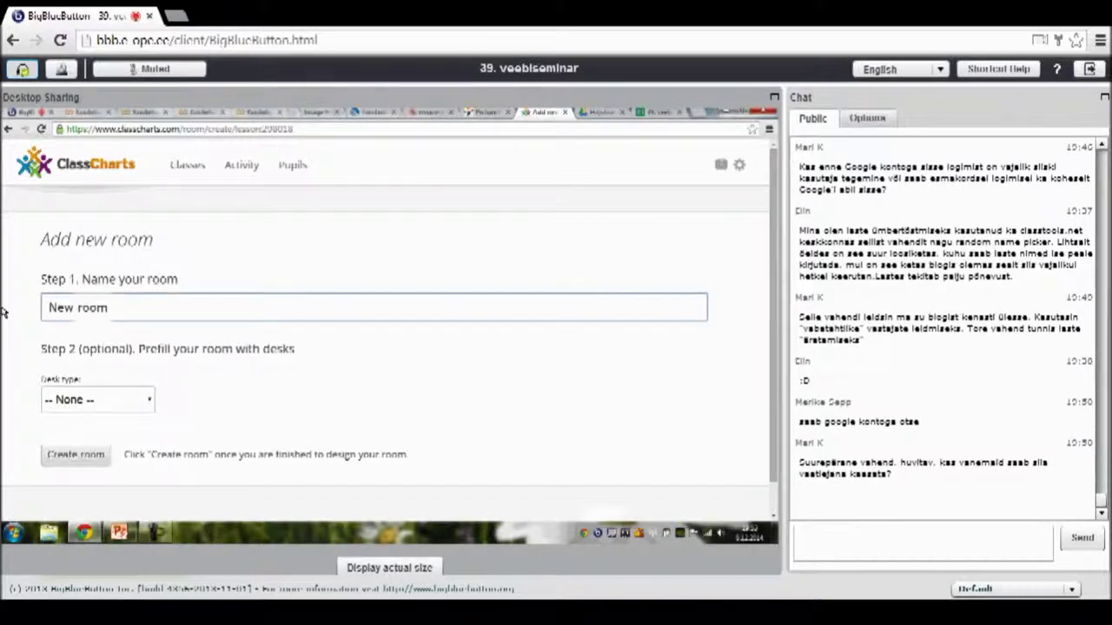
{"action": "type", "text": "Kool"}
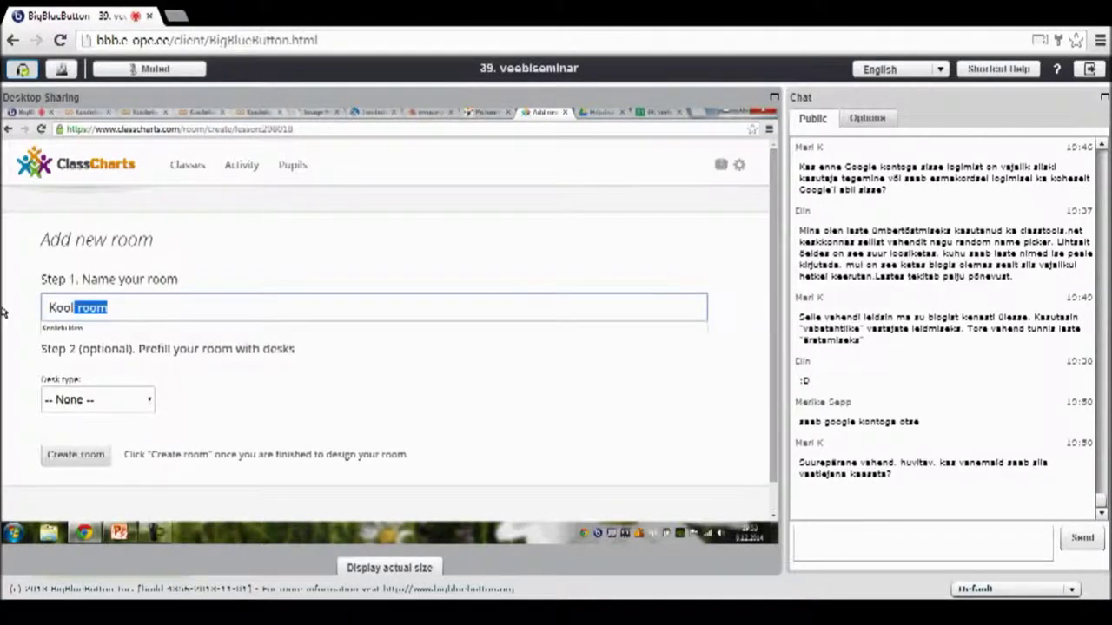
{"action": "type", "text": "ielu klass"}
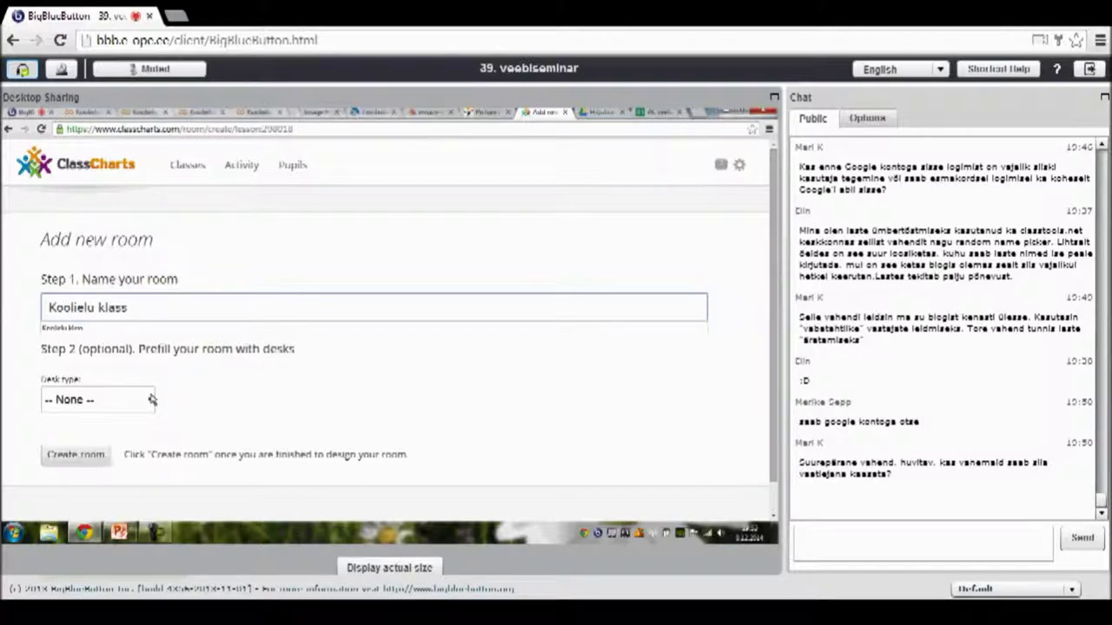
{"action": "left_click", "coordinate": [152, 399]}
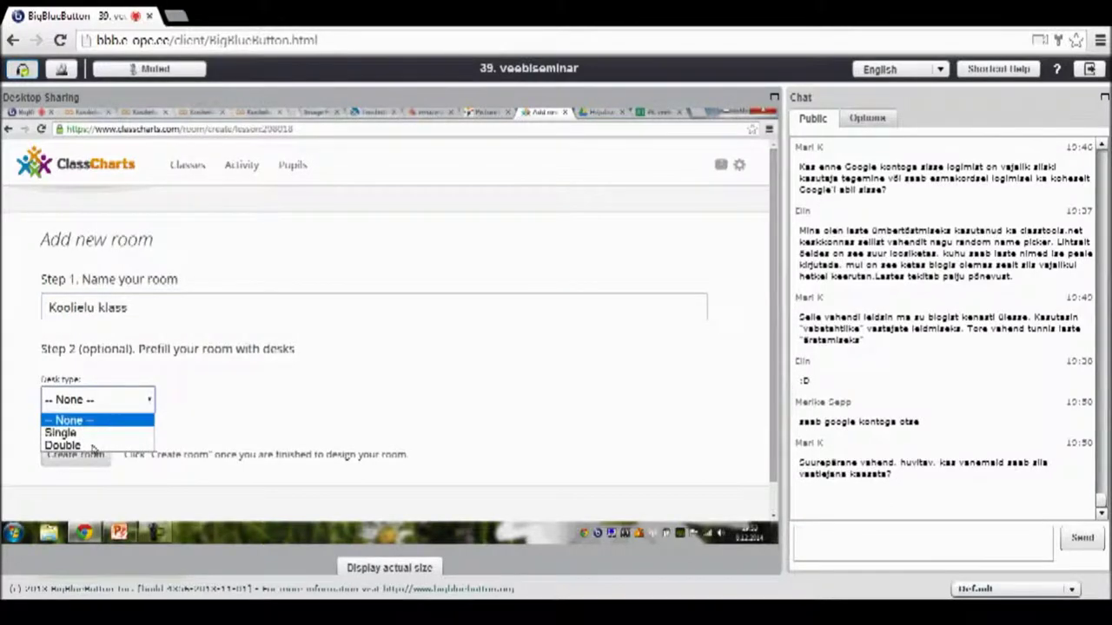
{"action": "left_click", "coordinate": [63, 445]}
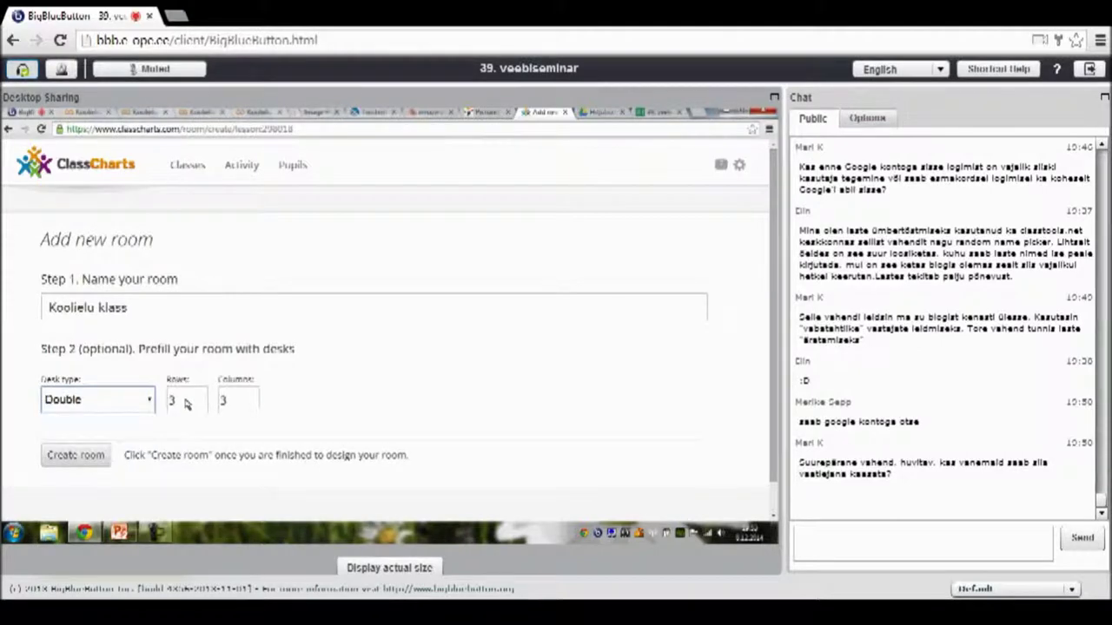
{"action": "left_click", "coordinate": [185, 402]}
{"action": "key", "text": "BackSpace"}
{"action": "type", "text": "2"}
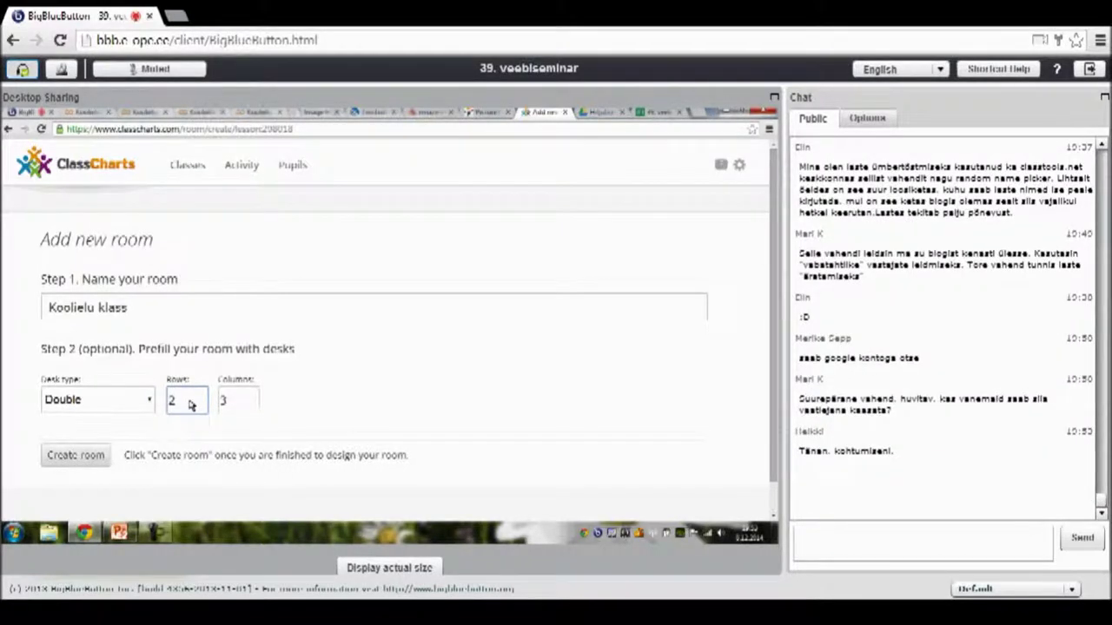
{"action": "key", "text": "BackSpace"}
{"action": "type", "text": "3"}
- Create the Koolielu klass room, arrange its desks and return to the class
{"action": "left_click", "coordinate": [75, 460]}
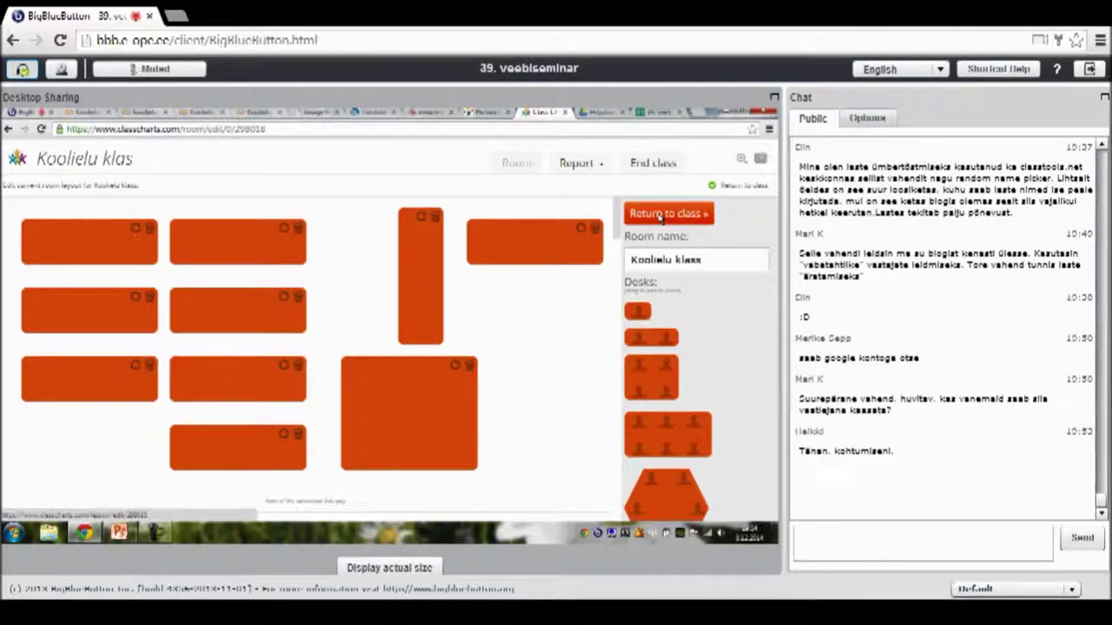
{"action": "left_click", "coordinate": [660, 217]}
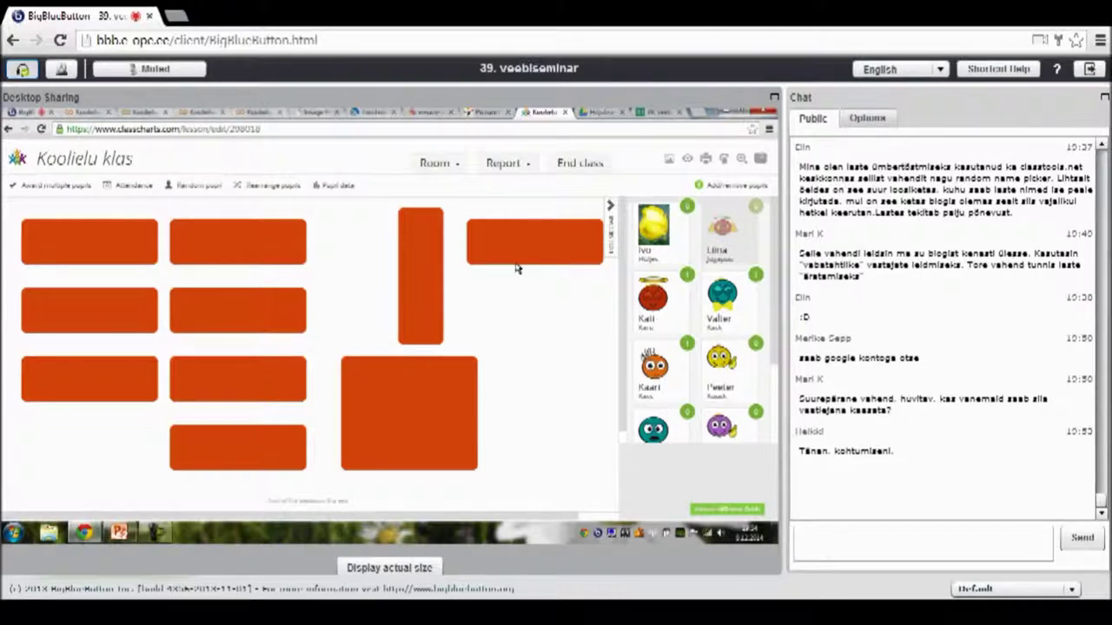
- Glance at a pupil's details, then open the current room layout for editing
{"action": "left_click", "coordinate": [653, 365]}
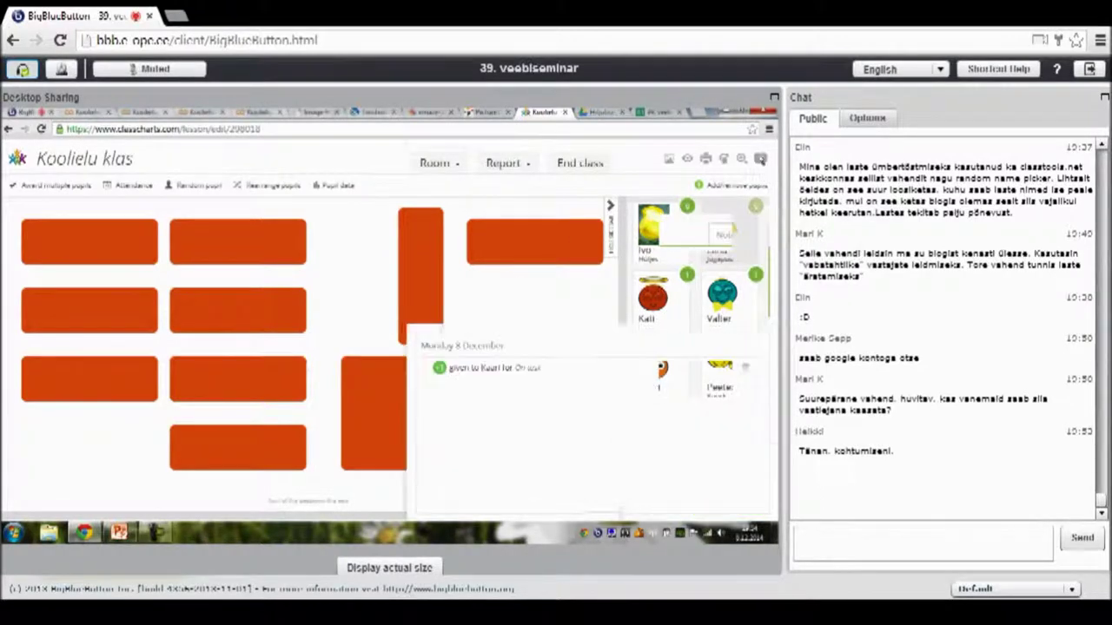
{"action": "left_click", "coordinate": [760, 158]}
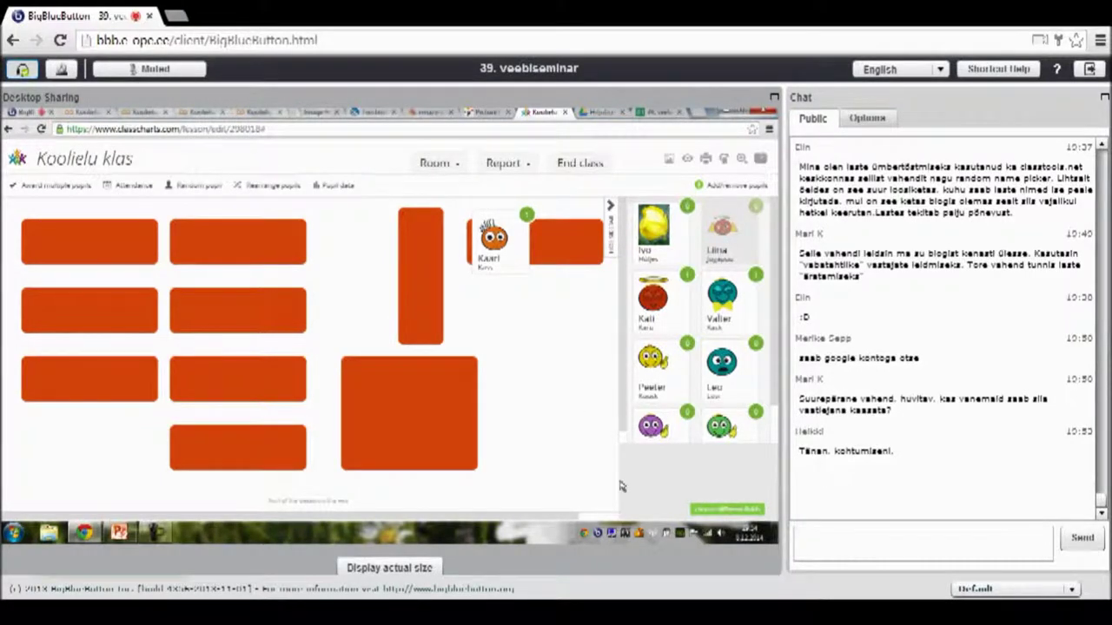
{"action": "left_click", "coordinate": [430, 169]}
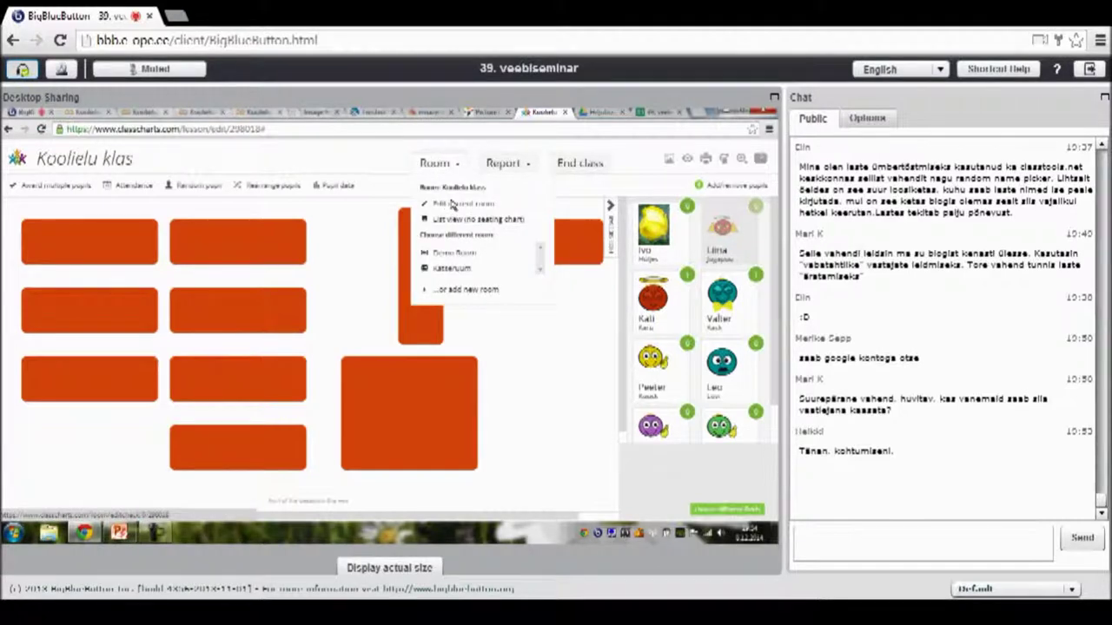
{"action": "left_click", "coordinate": [452, 204]}
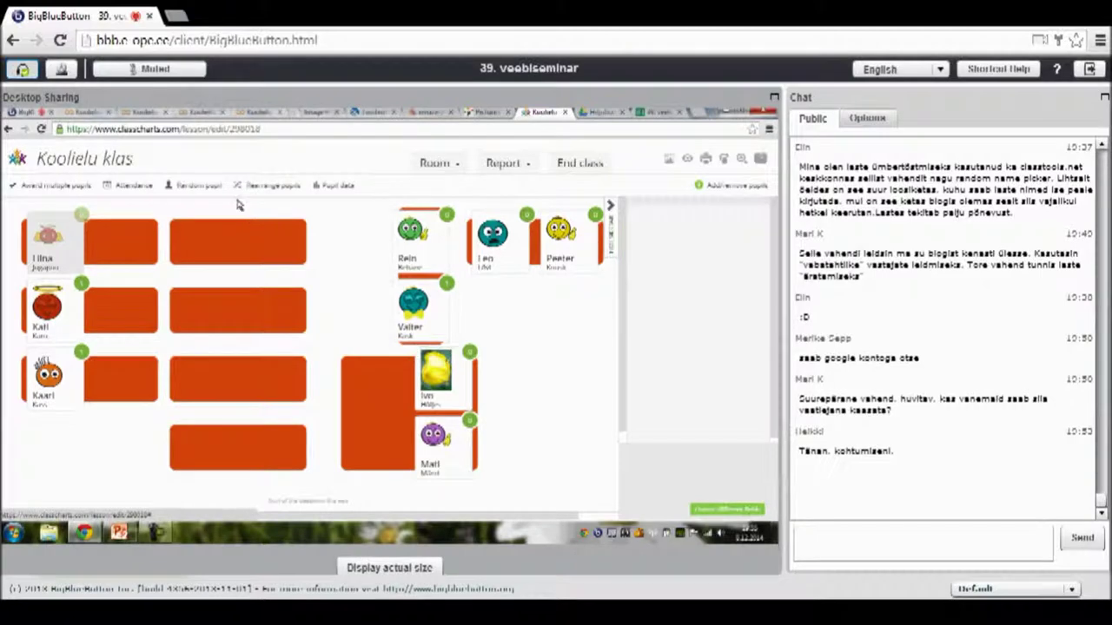
- Automatically make 6 pupil groups using the How many groups? slider
{"action": "left_click", "coordinate": [262, 187]}
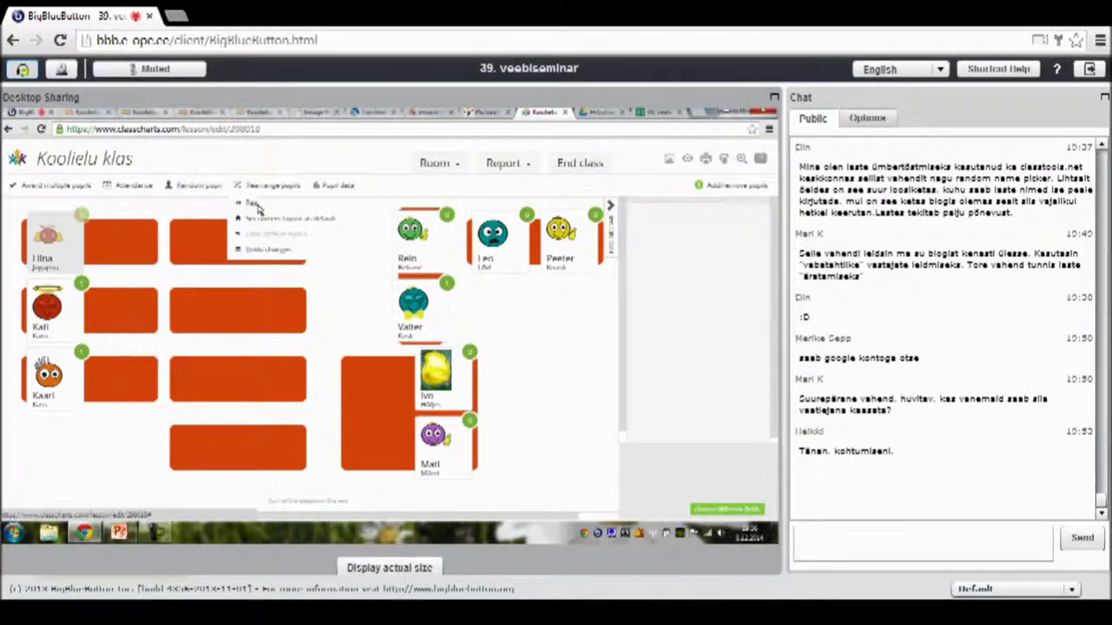
{"action": "left_click", "coordinate": [260, 205]}
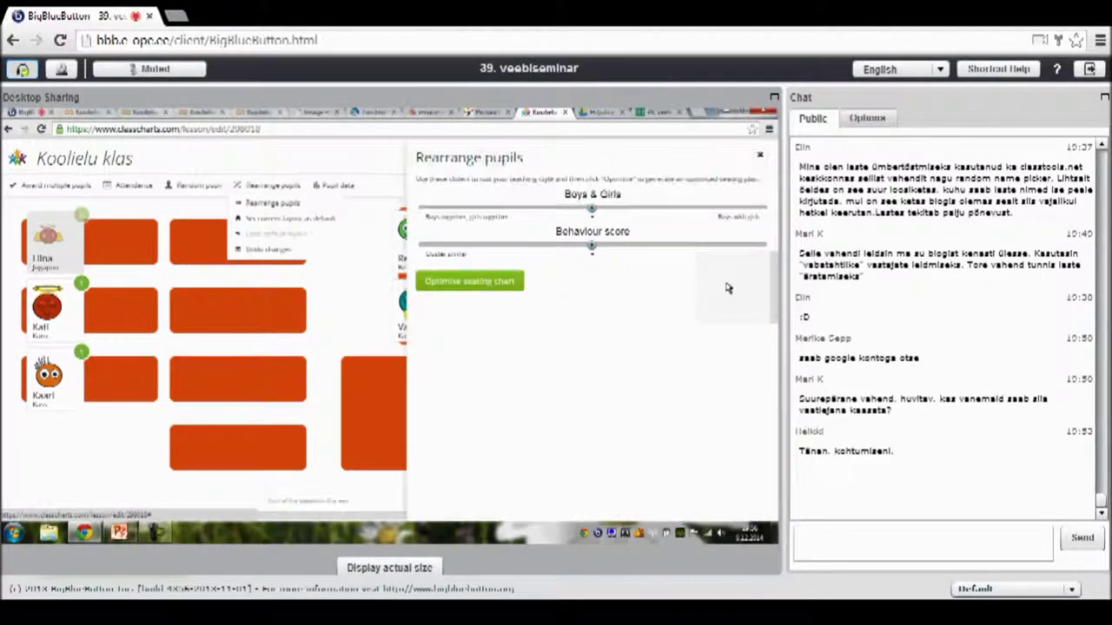
{"action": "left_click", "coordinate": [729, 287]}
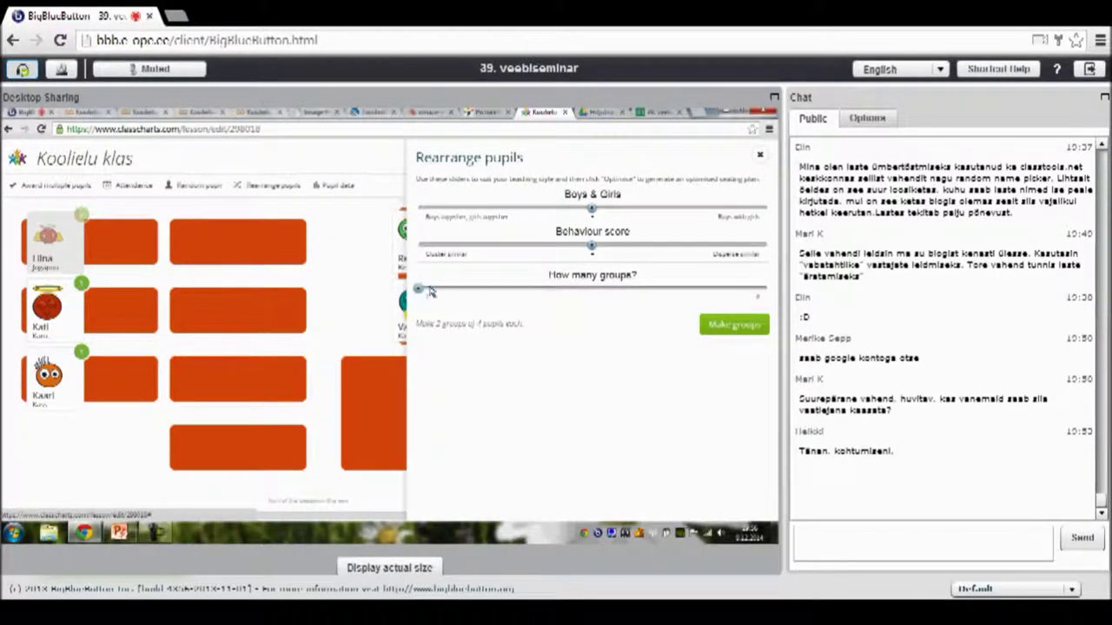
{"action": "mouse_move", "coordinate": [584, 290]}
{"action": "left_mouse_down"}
{"action": "mouse_move", "coordinate": [609, 293]}
{"action": "mouse_move", "coordinate": [569, 293]}
{"action": "left_mouse_up"}
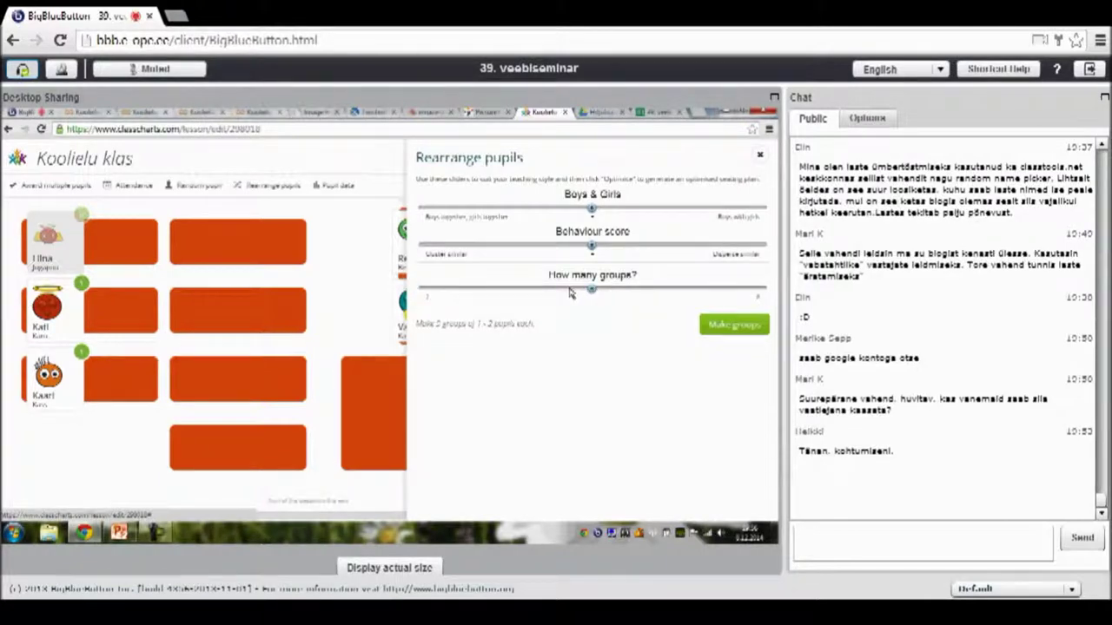
{"action": "left_click", "coordinate": [490, 290]}
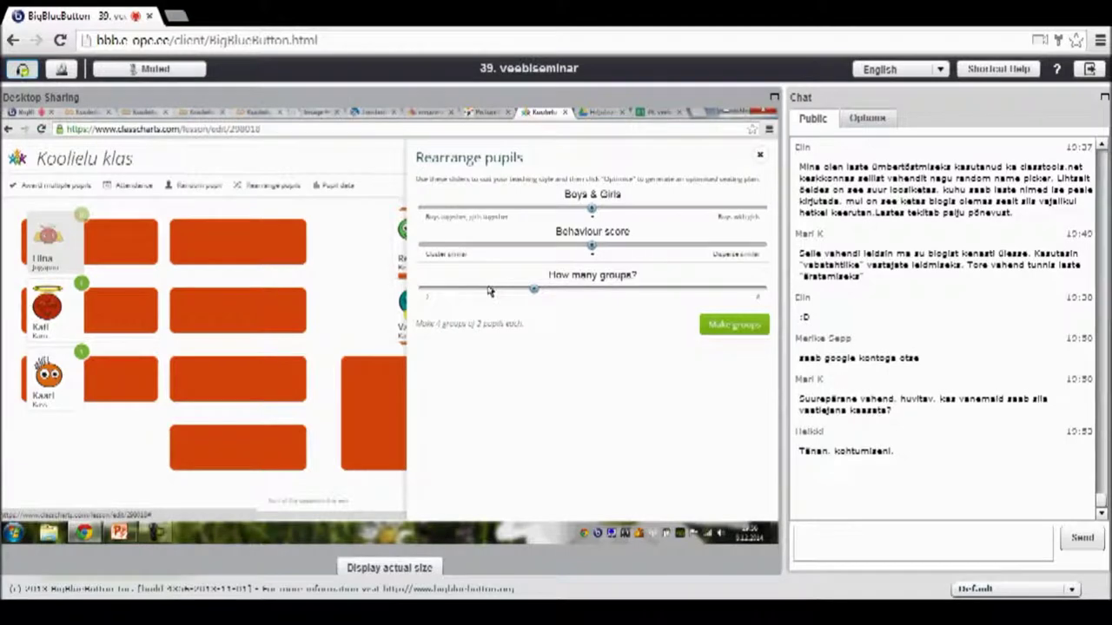
{"action": "left_click", "coordinate": [483, 294]}
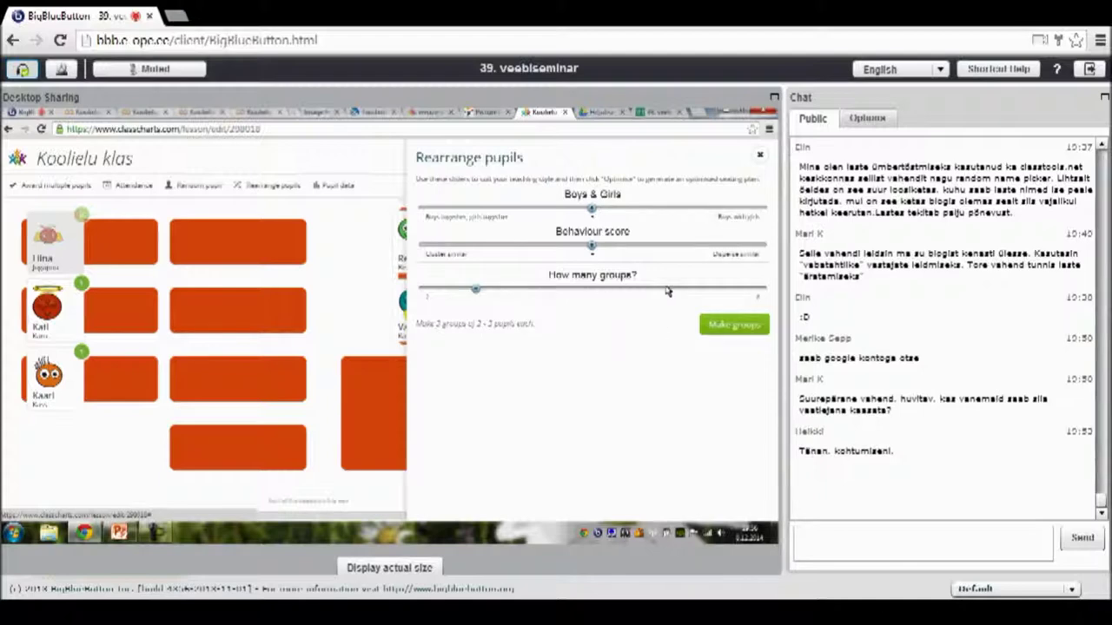
{"action": "left_click", "coordinate": [701, 290]}
{"action": "key", "text": "Left"}
{"action": "key", "text": "Left"}
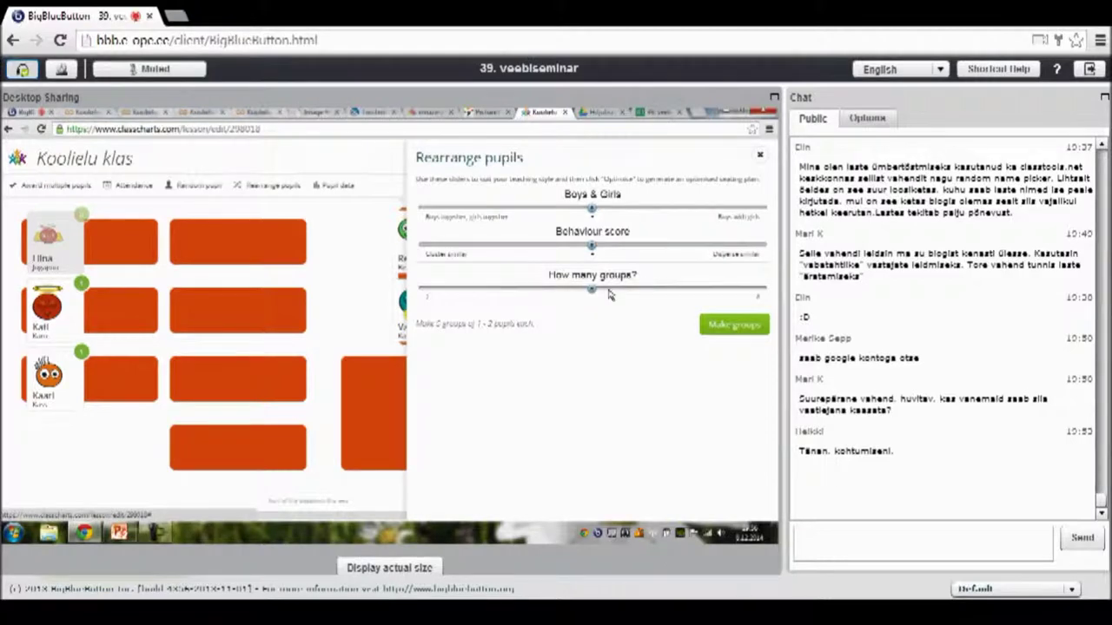
{"action": "left_click", "coordinate": [629, 290]}
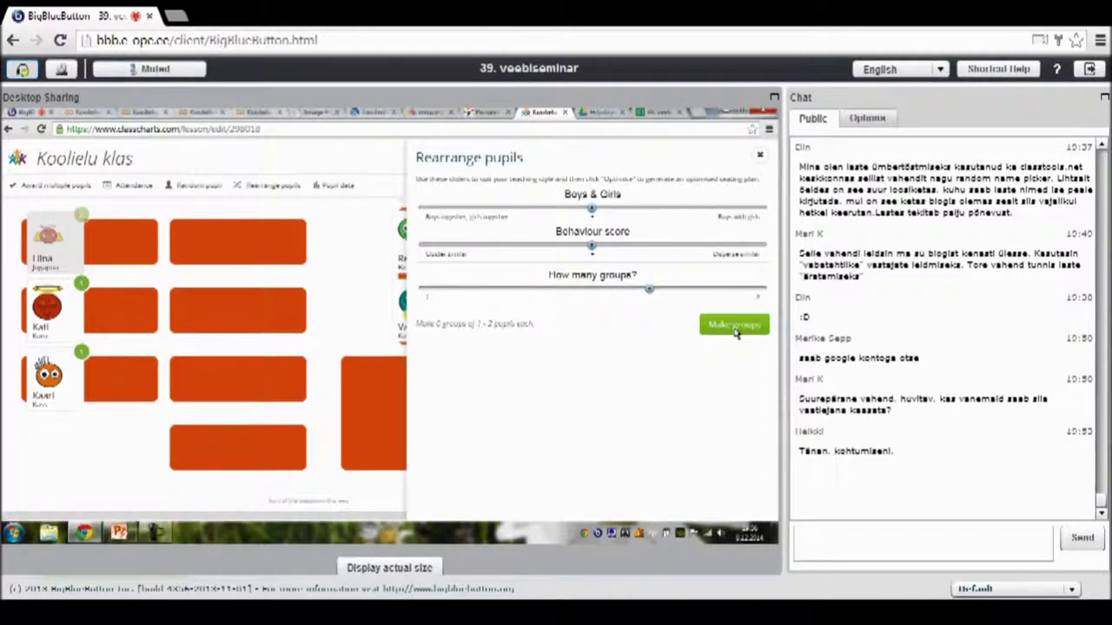
{"action": "left_click", "coordinate": [734, 327]}
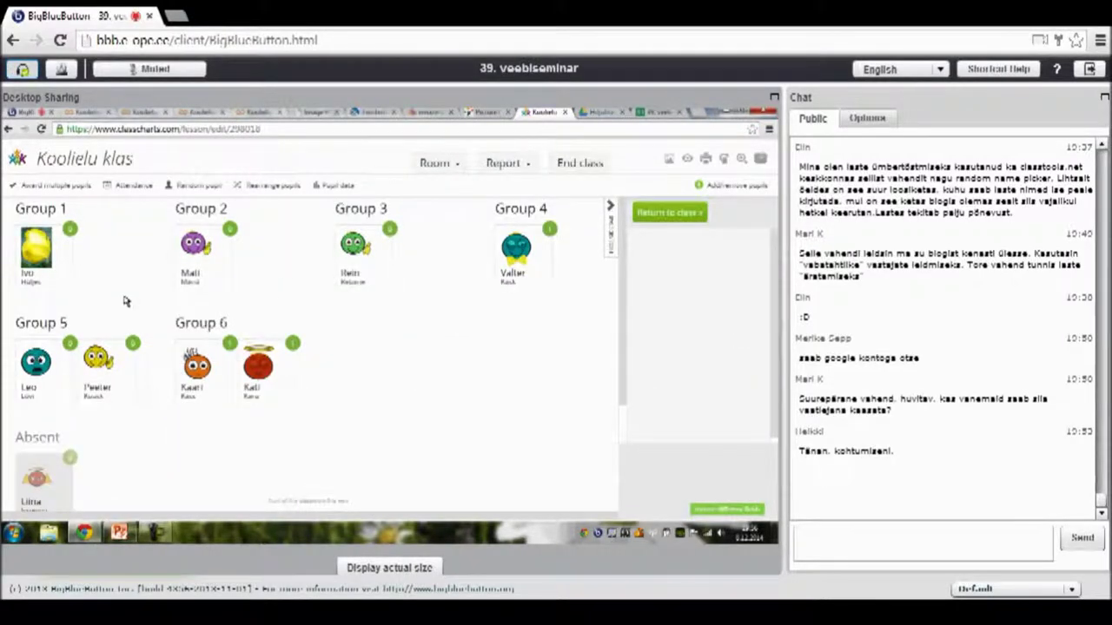
- Return from the groups view to the Koolielu klass seating chart
{"action": "left_click", "coordinate": [670, 213]}
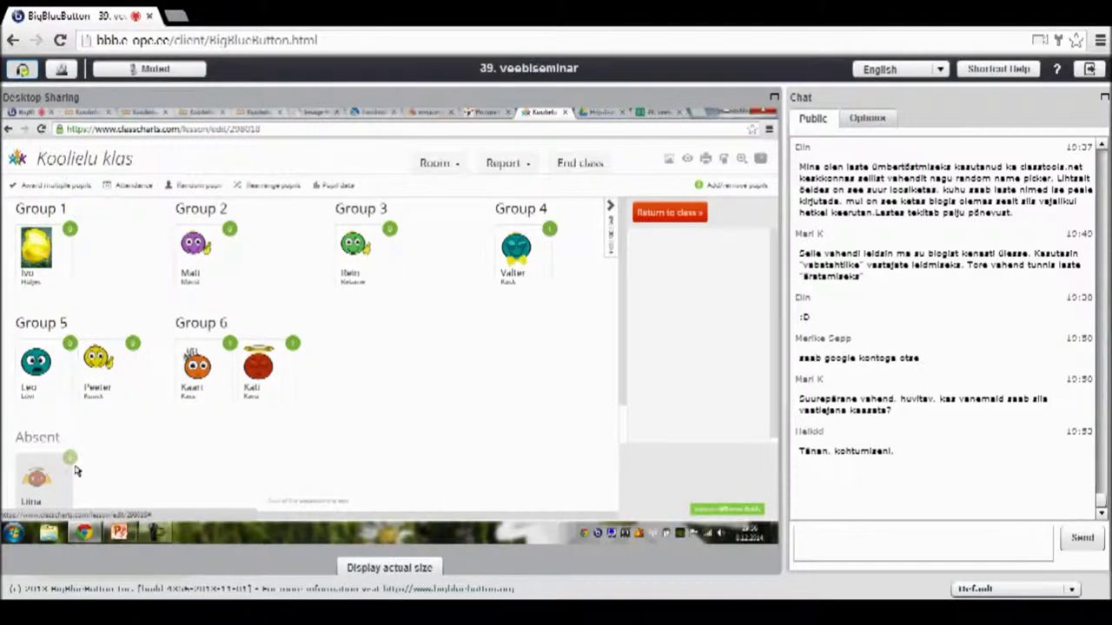
{"action": "left_click", "coordinate": [669, 213]}
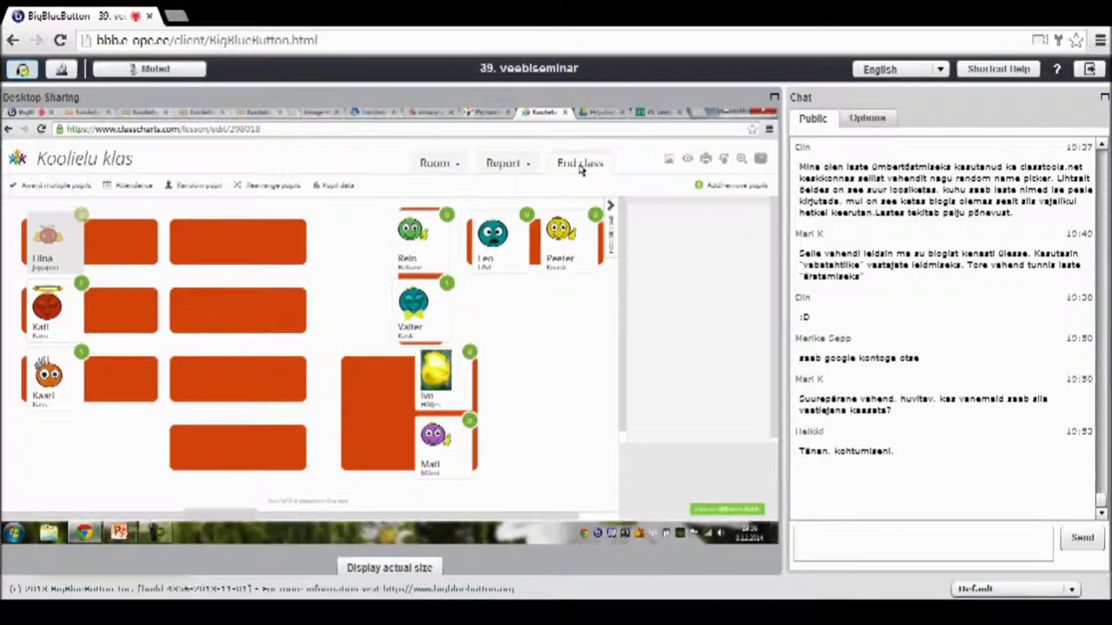
- End the lesson to show the Koolielu klass Class Report, then open the Pupils list
{"action": "left_click", "coordinate": [581, 164]}
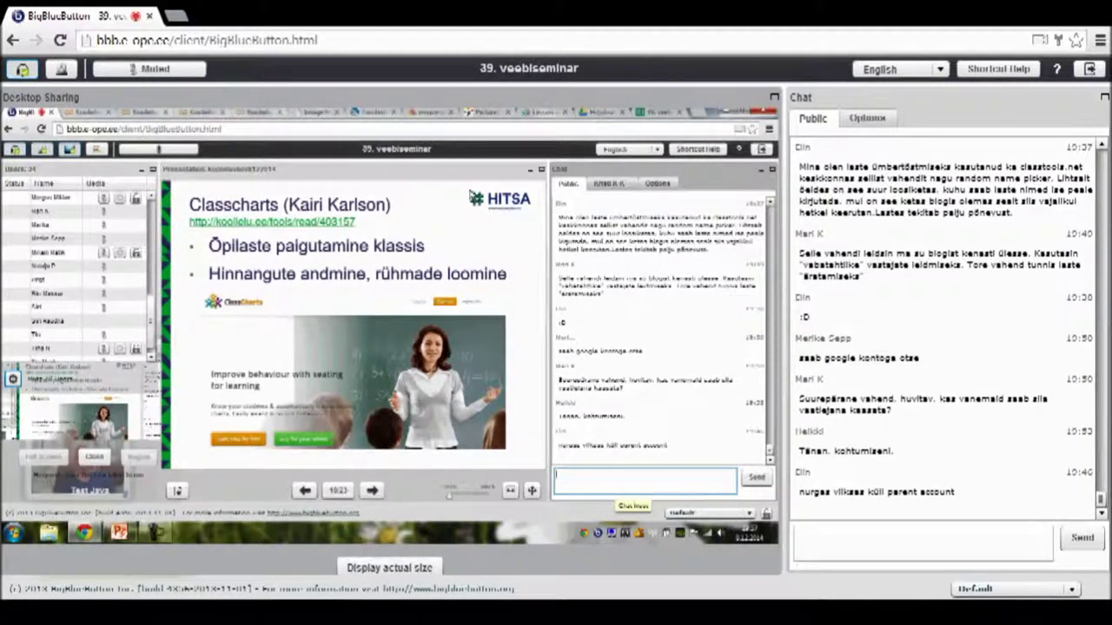
{"action": "left_click", "coordinate": [539, 113]}
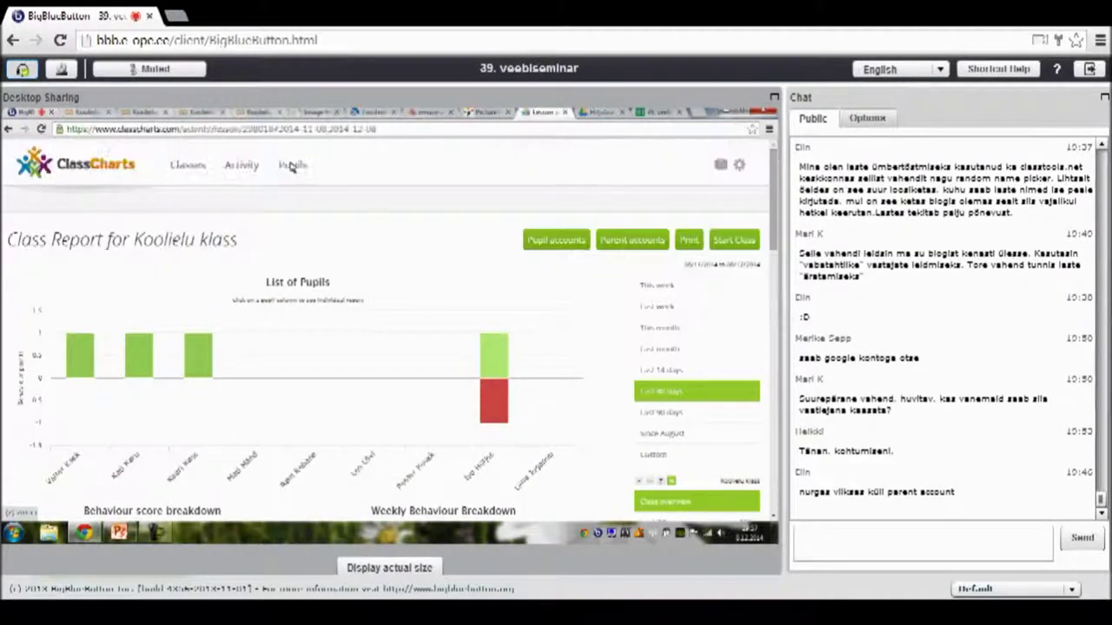
{"action": "left_click", "coordinate": [291, 165]}
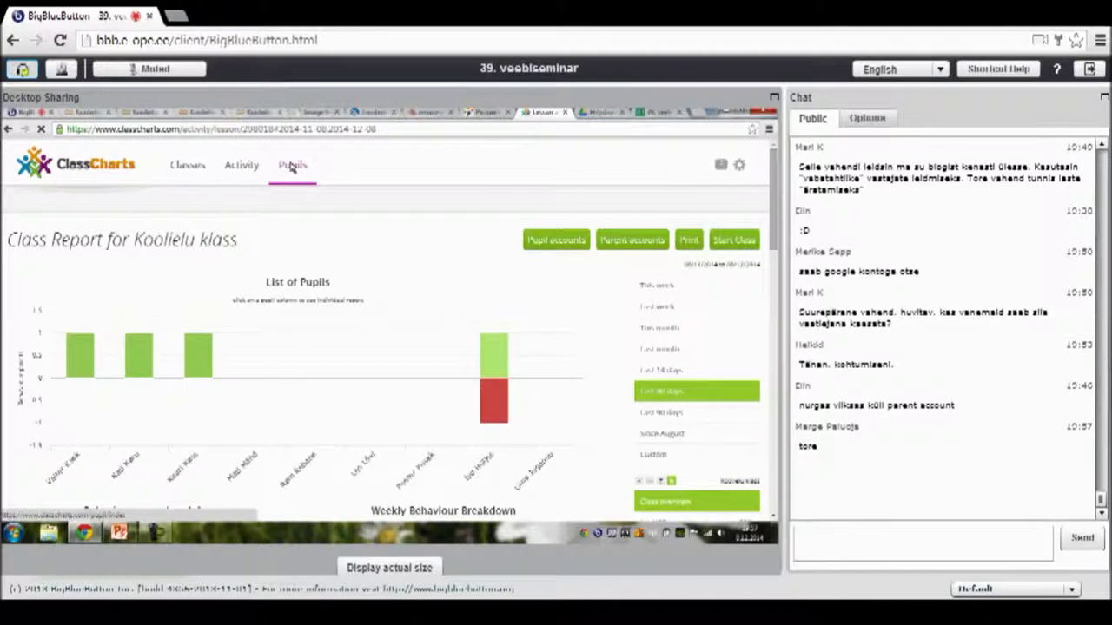